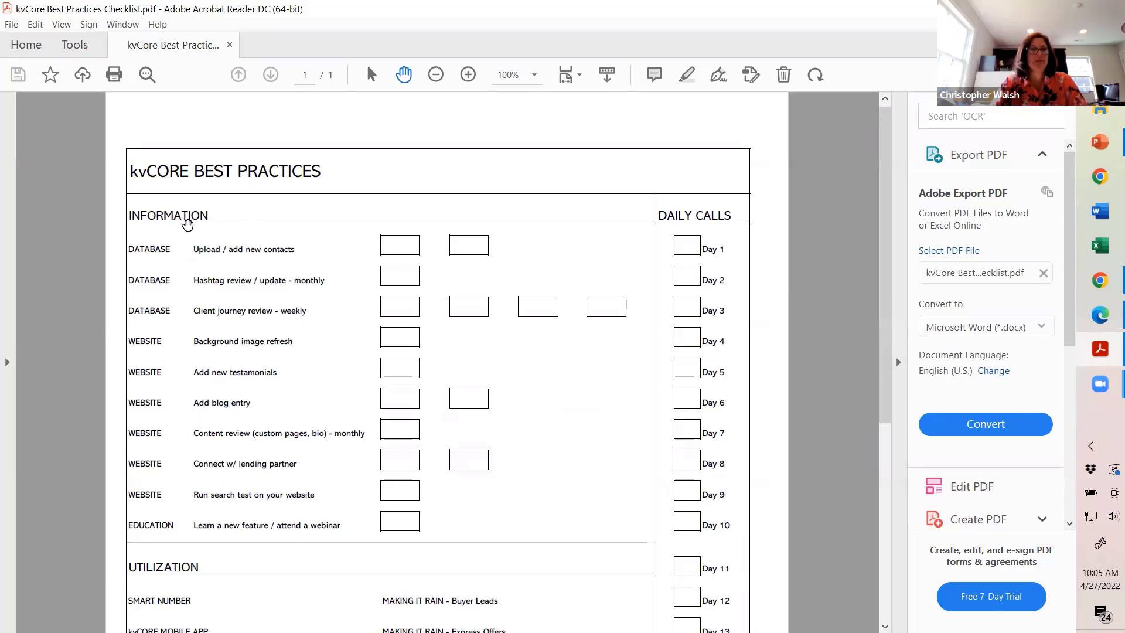
- Review the kvCORE Best Practices checklist, covering the Information, Utilization and Cultivation sections and the Daily Calls column
scroll(201, 235, down, 3)
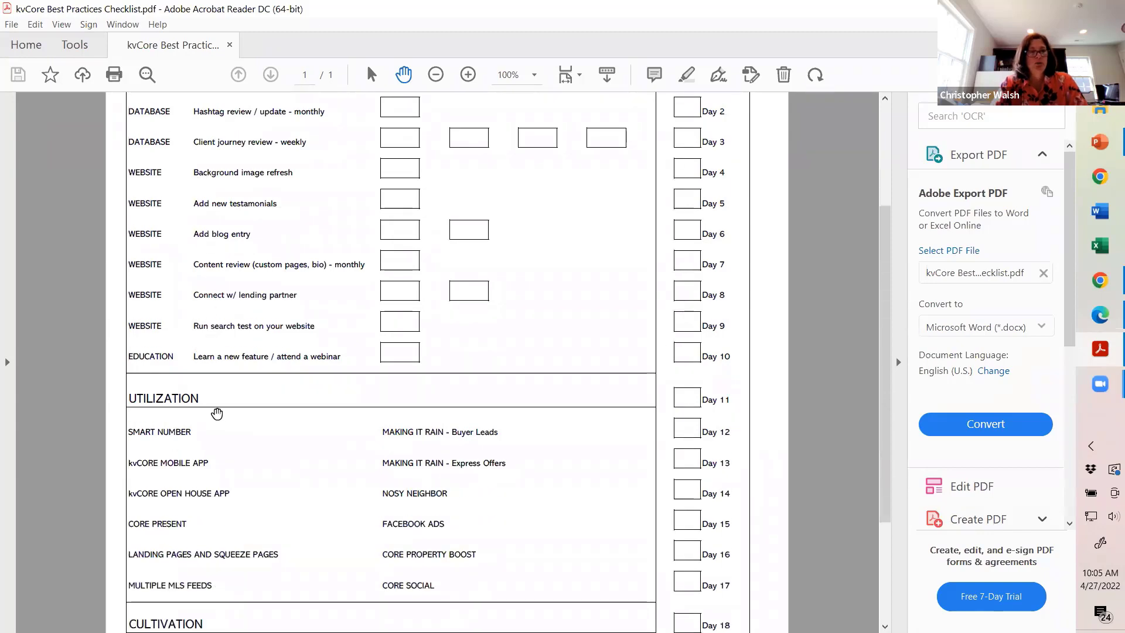
scroll(217, 413, down, 2)
scroll(217, 413, down, 3)
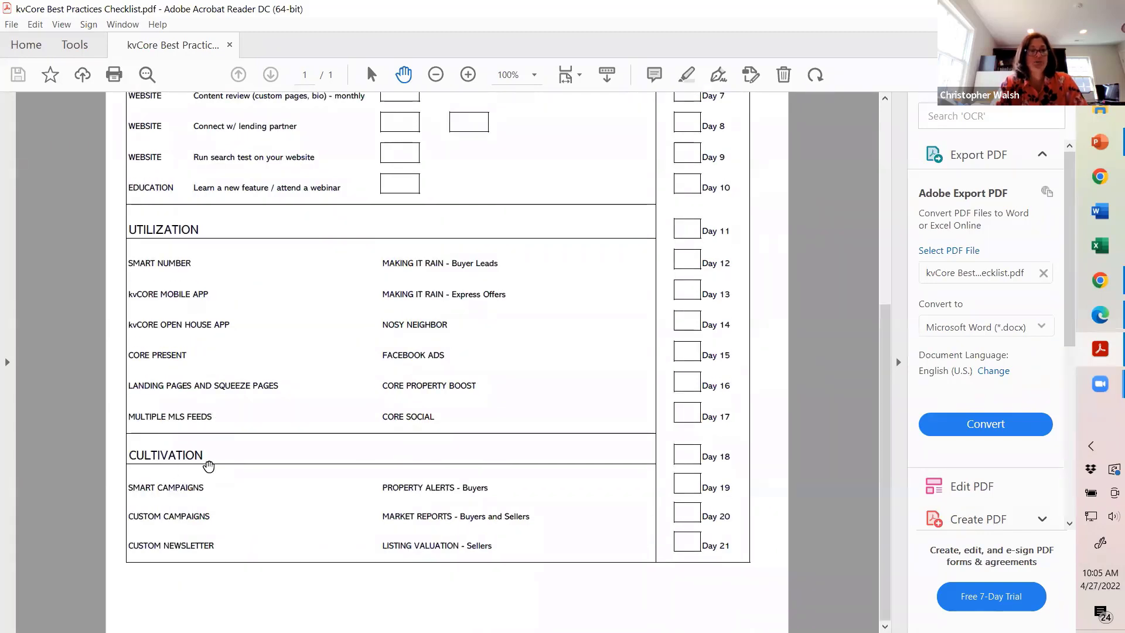
scroll(384, 459, up, 2)
scroll(384, 458, up, 4)
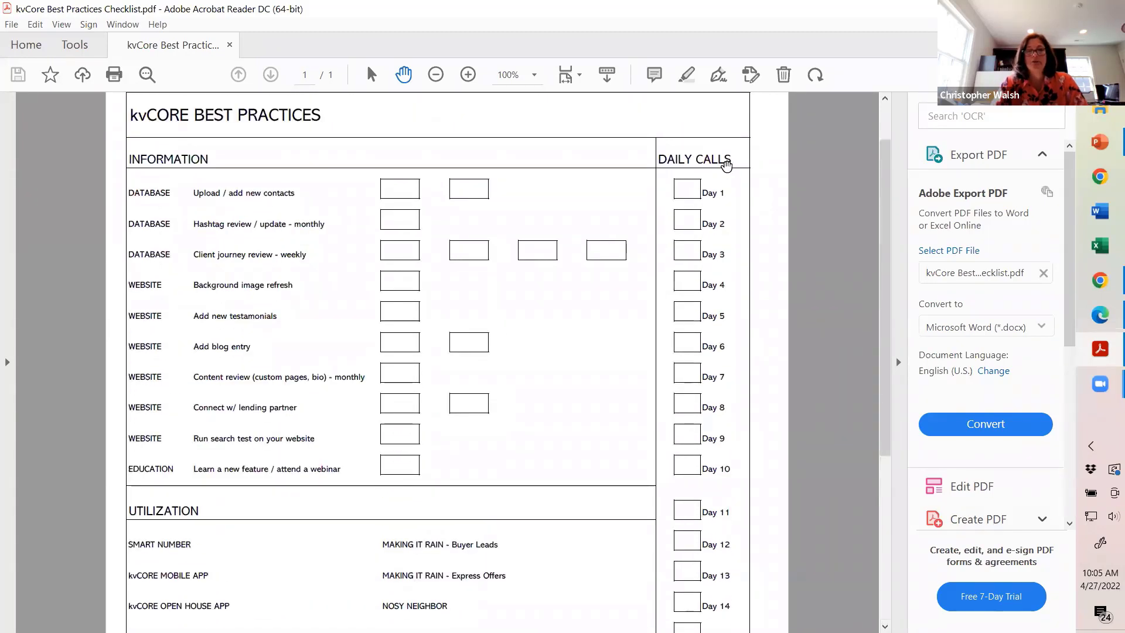
scroll(711, 375, down, 1)
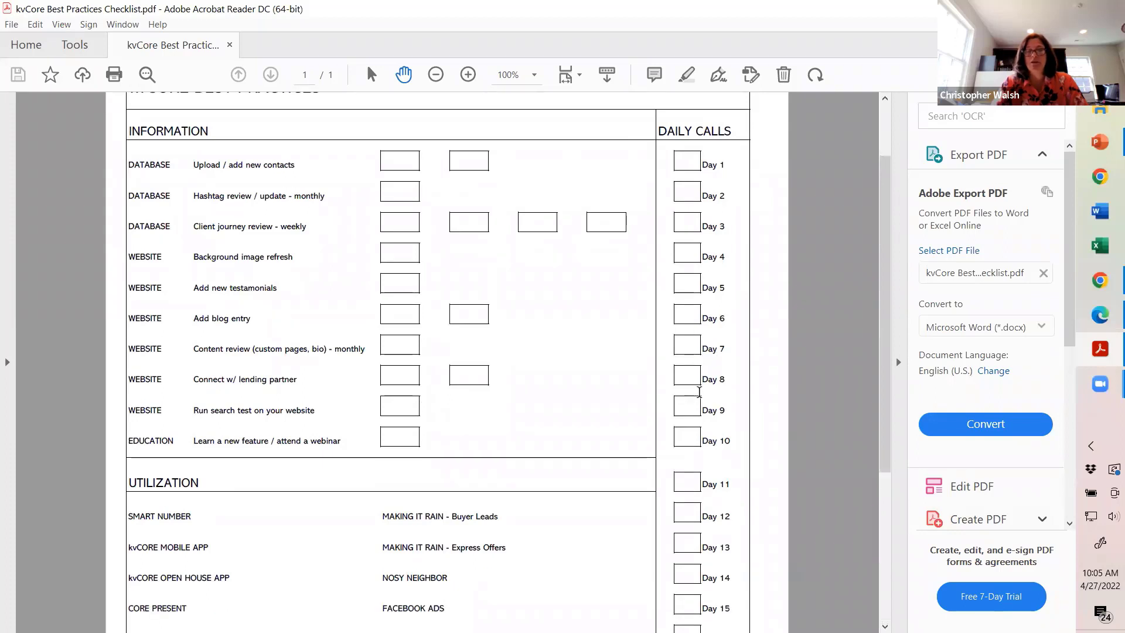
scroll(701, 390, down, 3)
scroll(699, 392, down, 3)
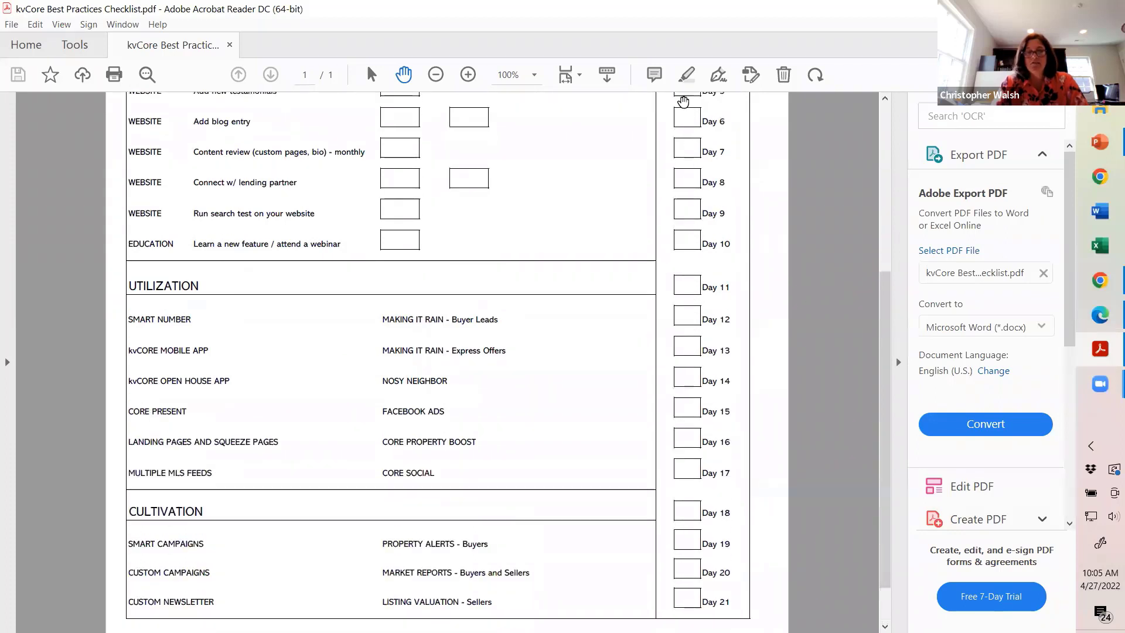
scroll(709, 493, up, 4)
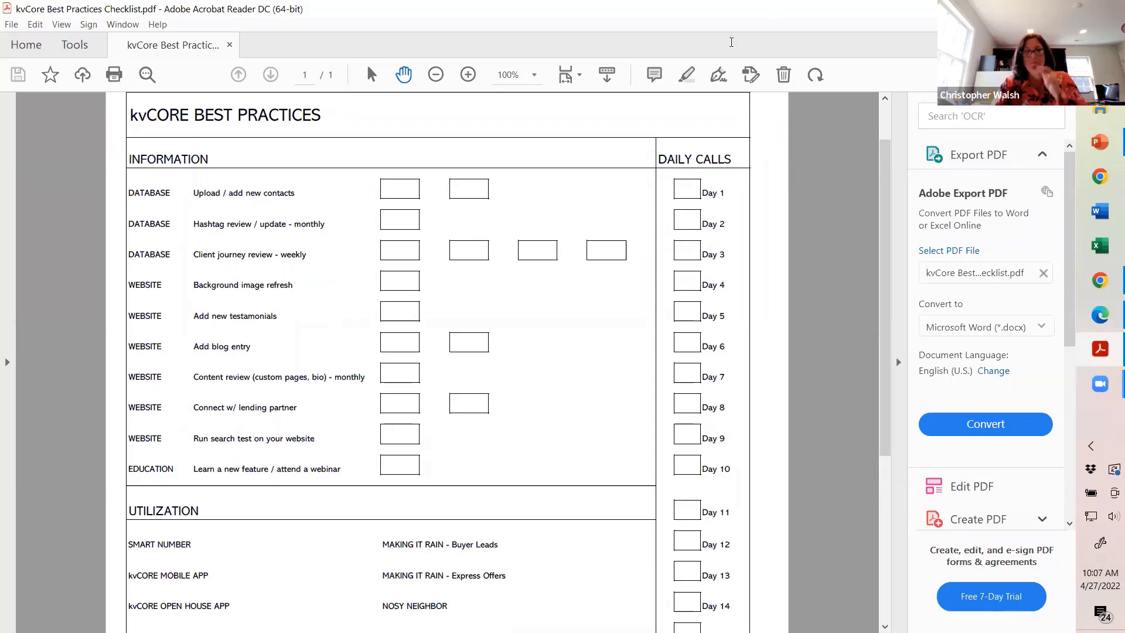
- Switch to the agent's eXp Realty website in Chrome and review its home page, including testimonials, listings, the About section and blog posts
click(992, 9)
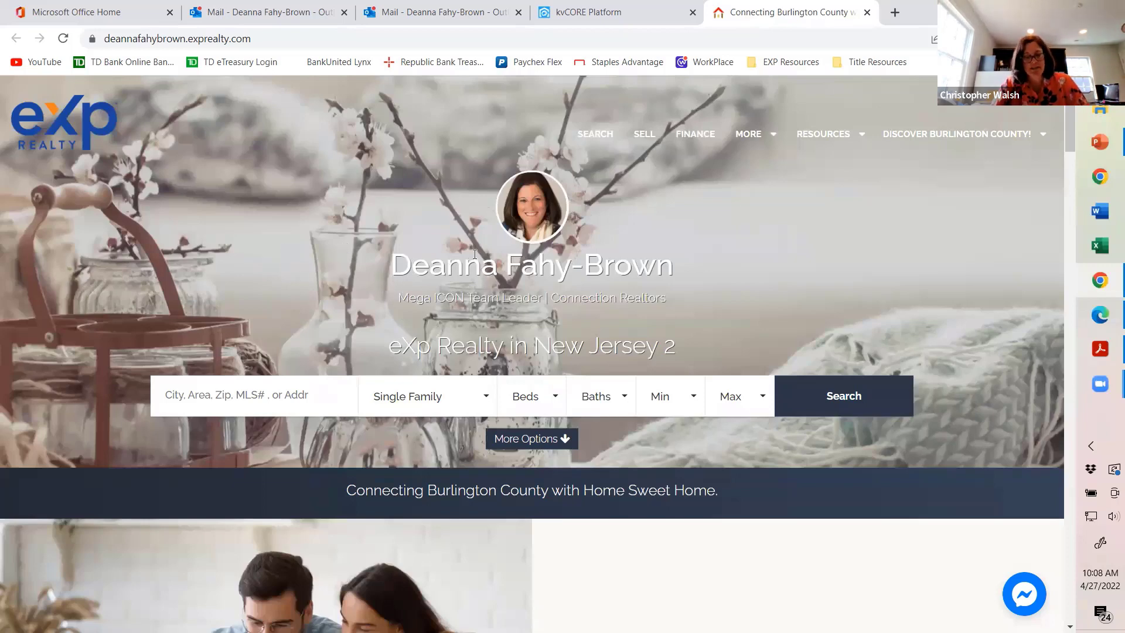
scroll(531, 239, down, 5)
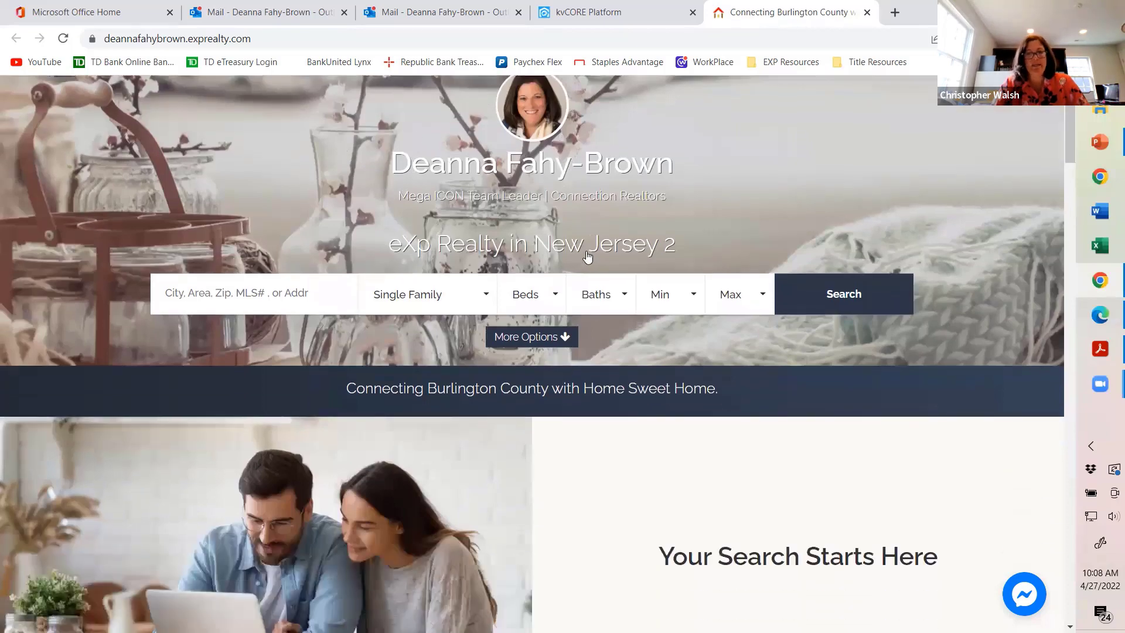
scroll(576, 254, down, 10)
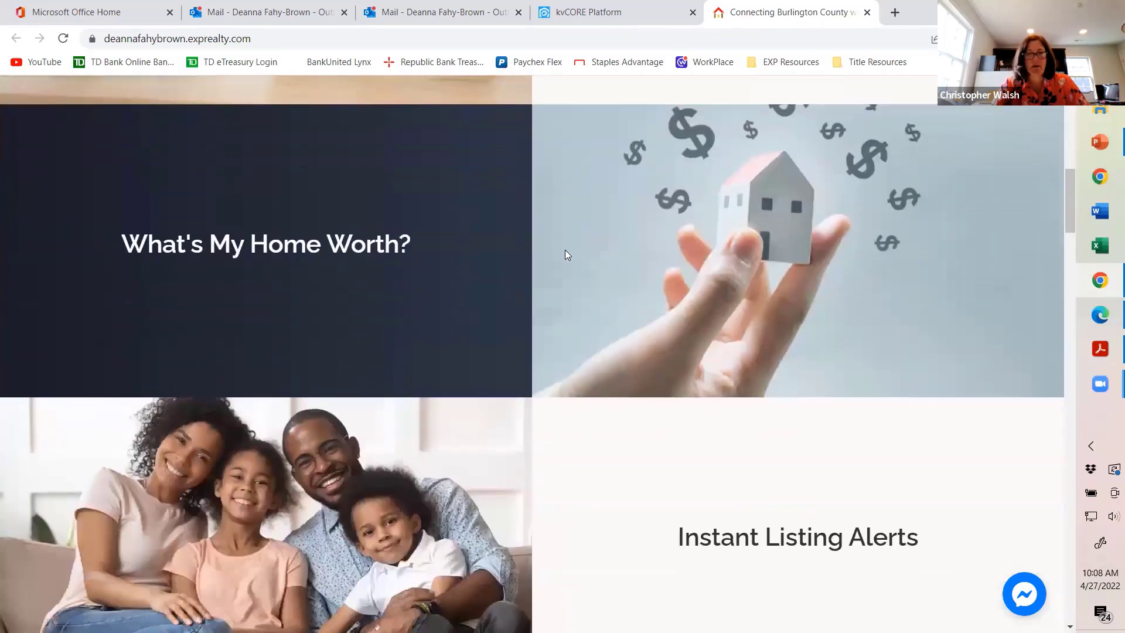
scroll(560, 253, down, 11)
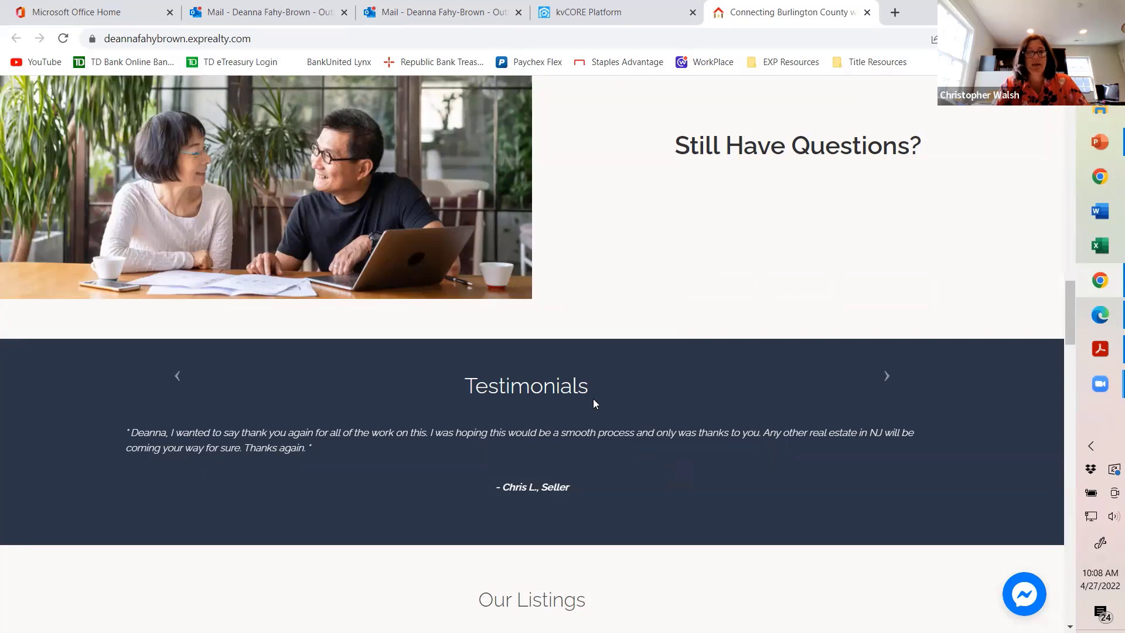
scroll(586, 397, down, 1)
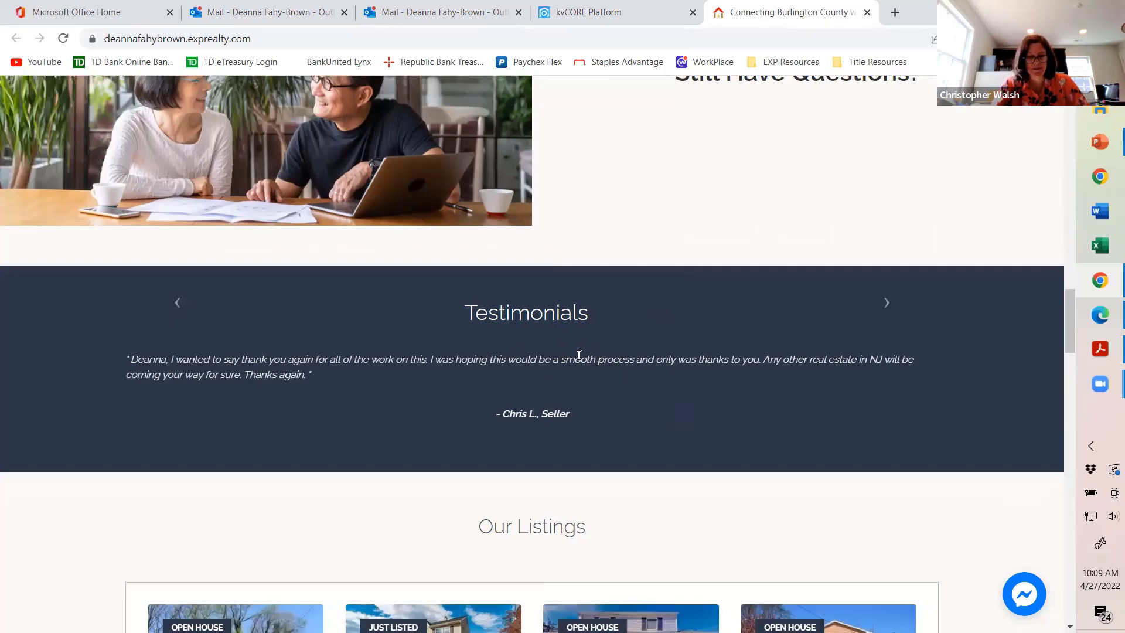
scroll(579, 332, down, 4)
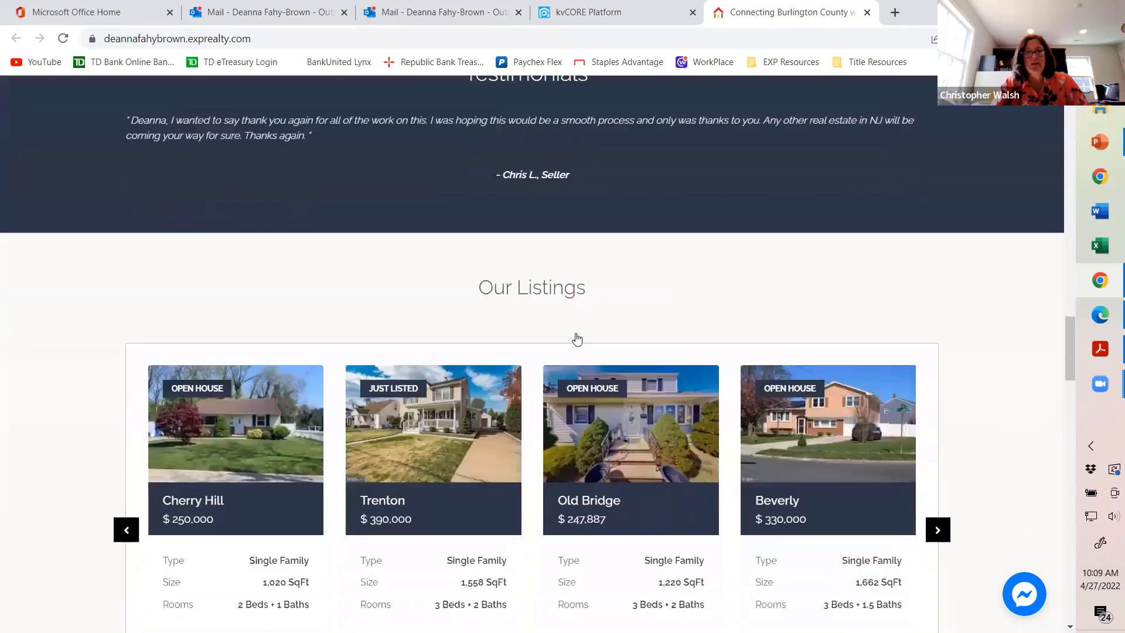
scroll(577, 339, down, 6)
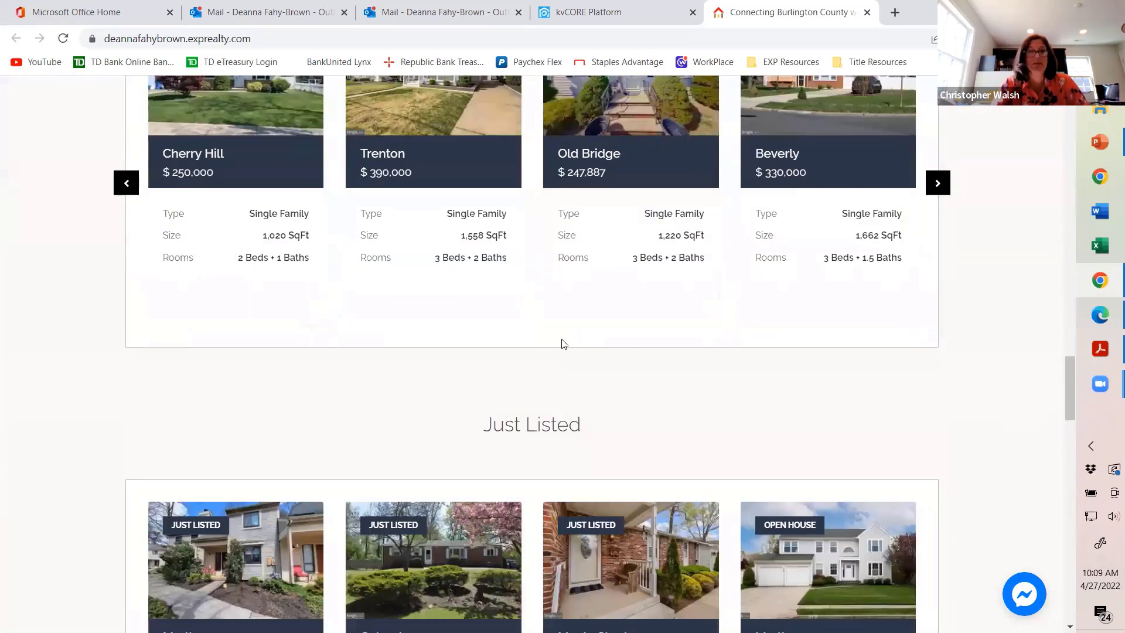
scroll(560, 344, down, 9)
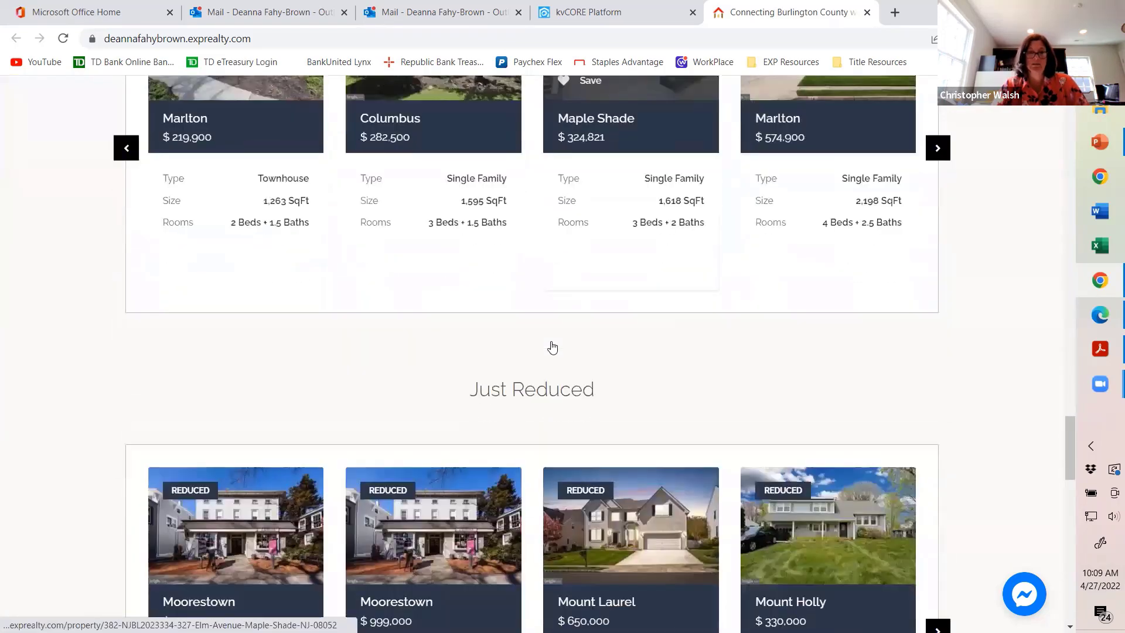
scroll(552, 347, down, 11)
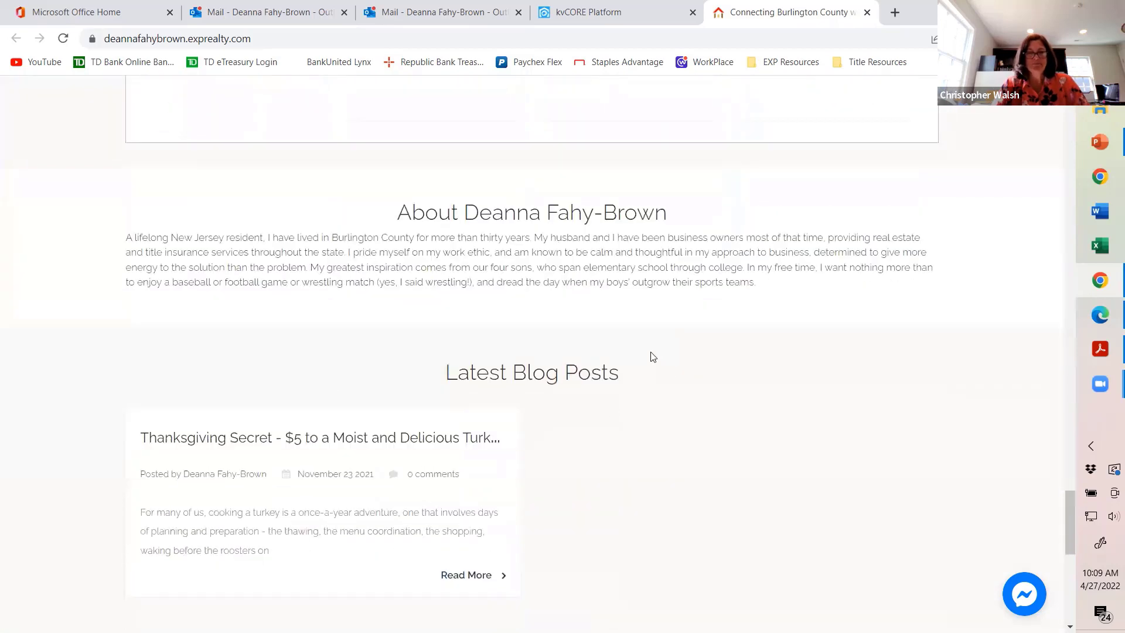
scroll(621, 361, up, 1)
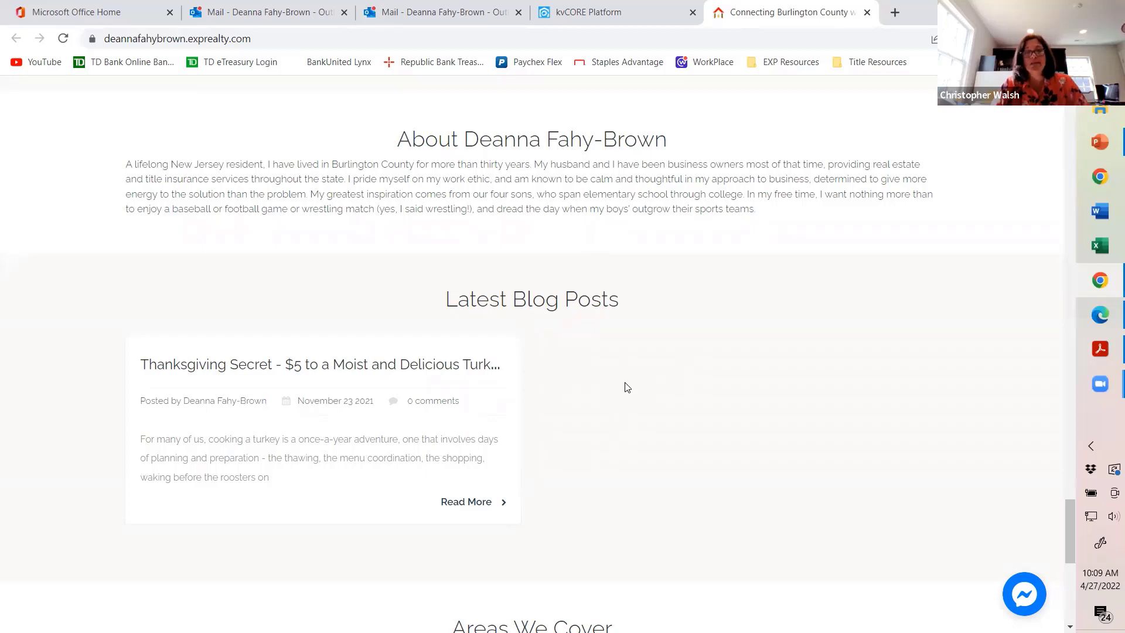
scroll(626, 386, up, 8)
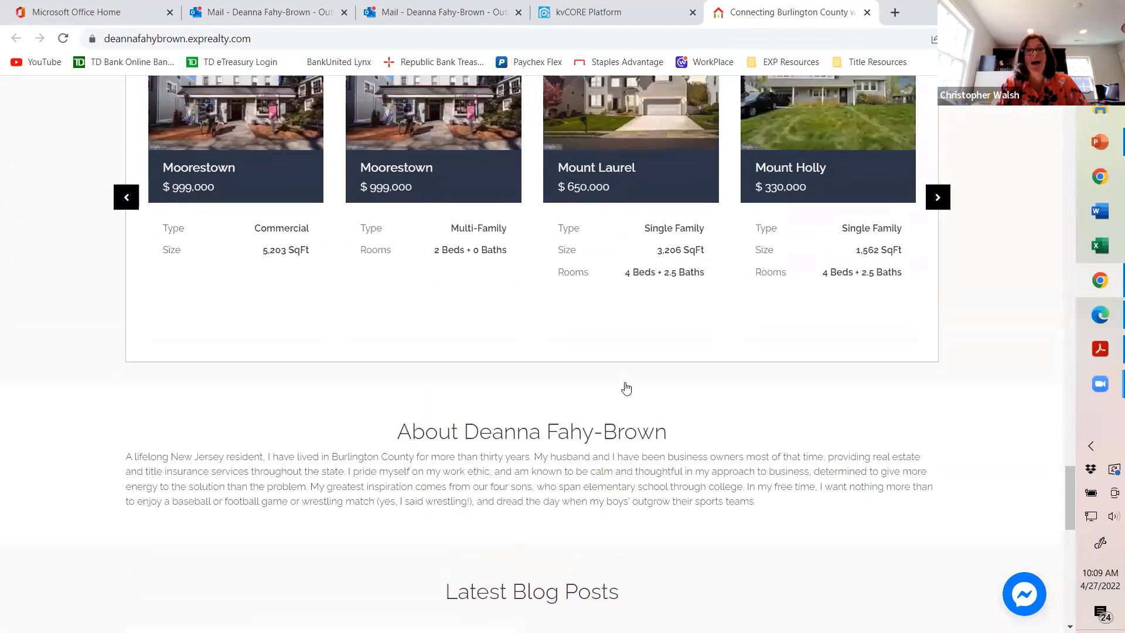
scroll(626, 387, up, 15)
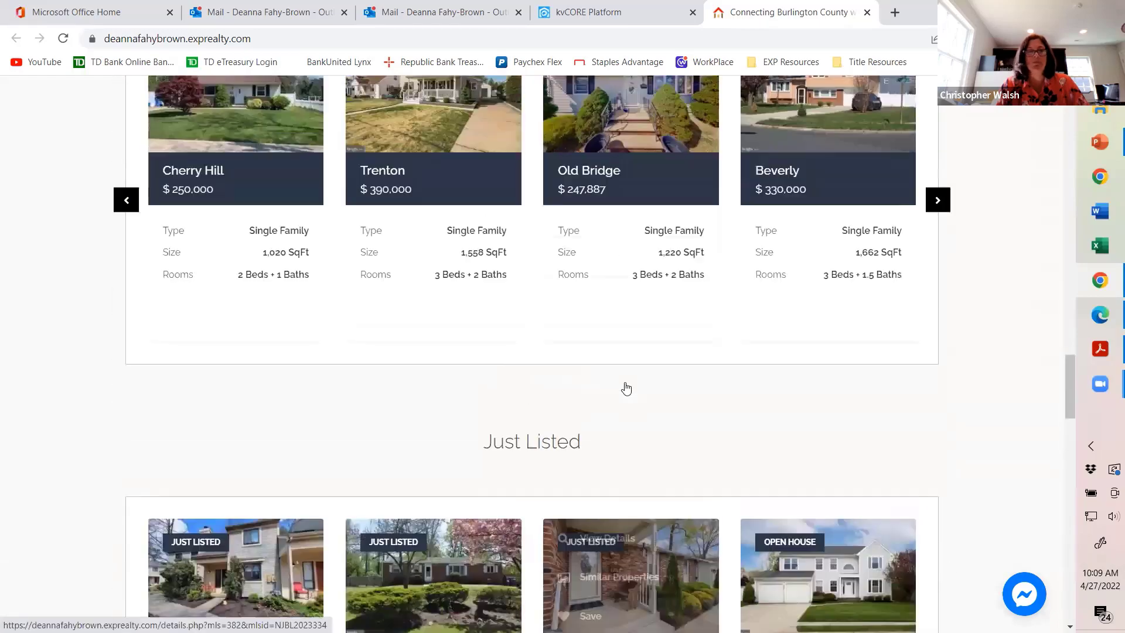
scroll(625, 382, up, 15)
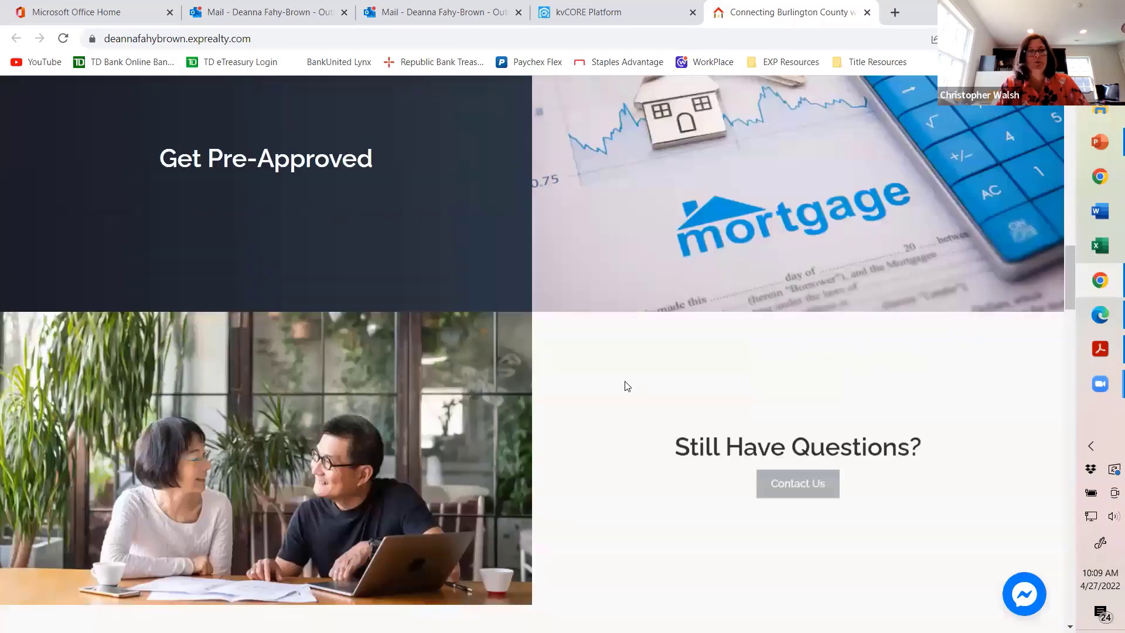
scroll(625, 385, up, 15)
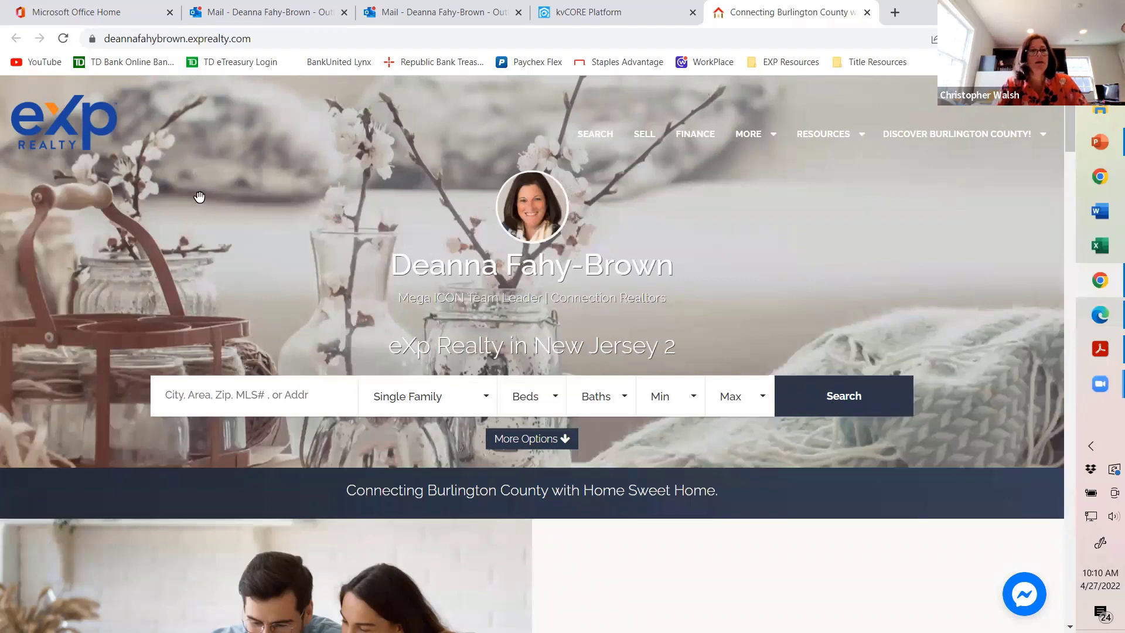
- Check the checklist in Acrobat Reader, view the lender information on the website's Finance page in Chrome, and return to the home page
key(alt+Tab)
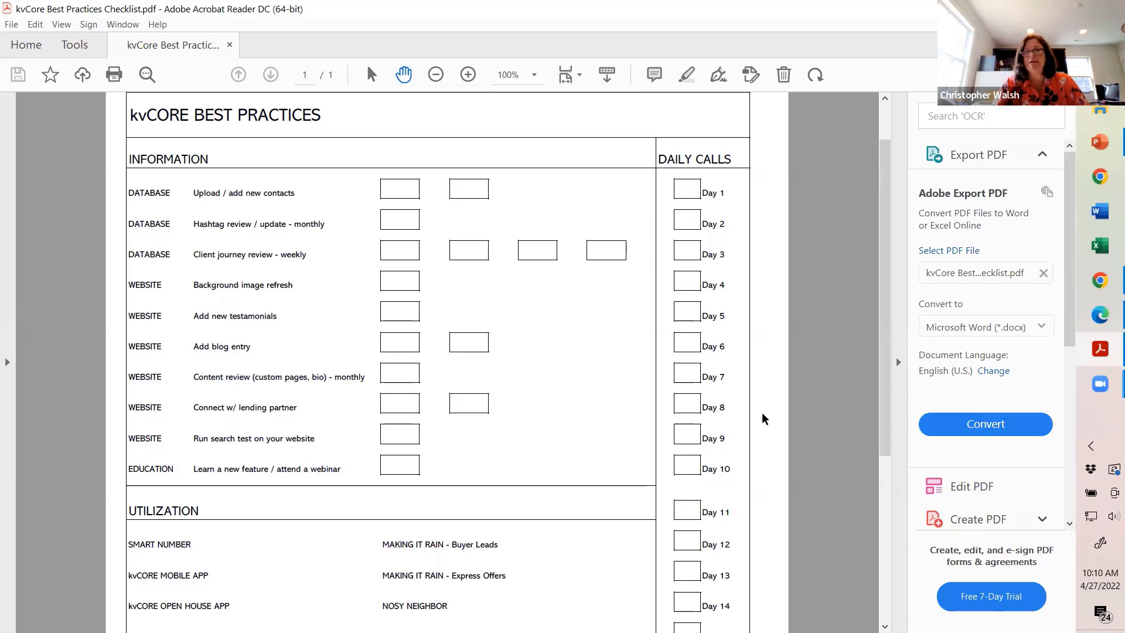
key(alt+Tab)
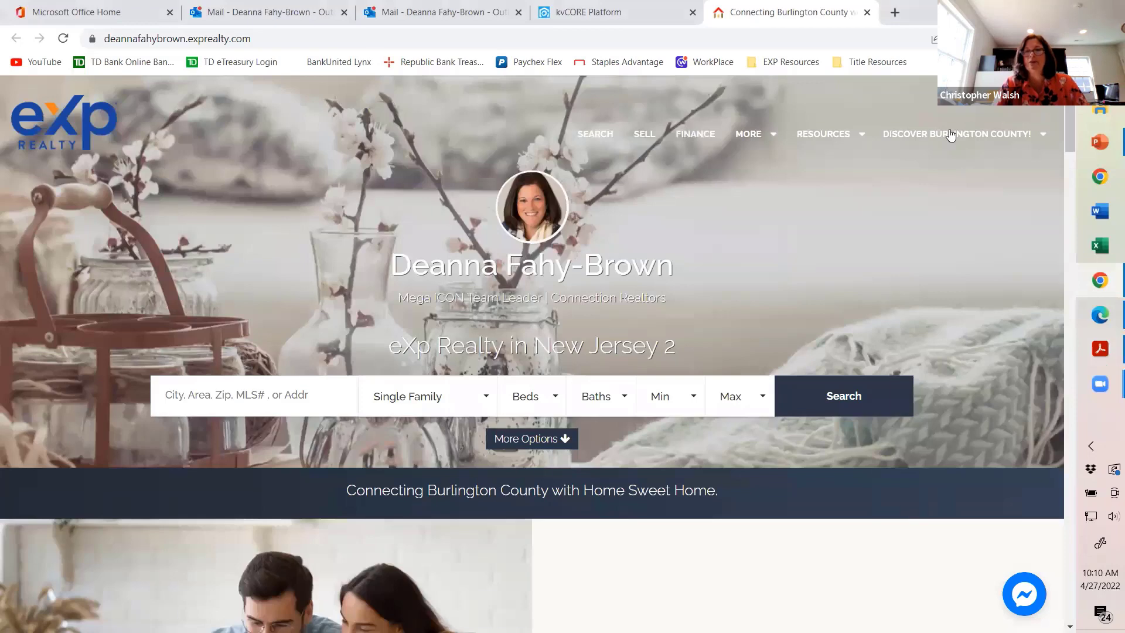
mouse_move(949, 136)
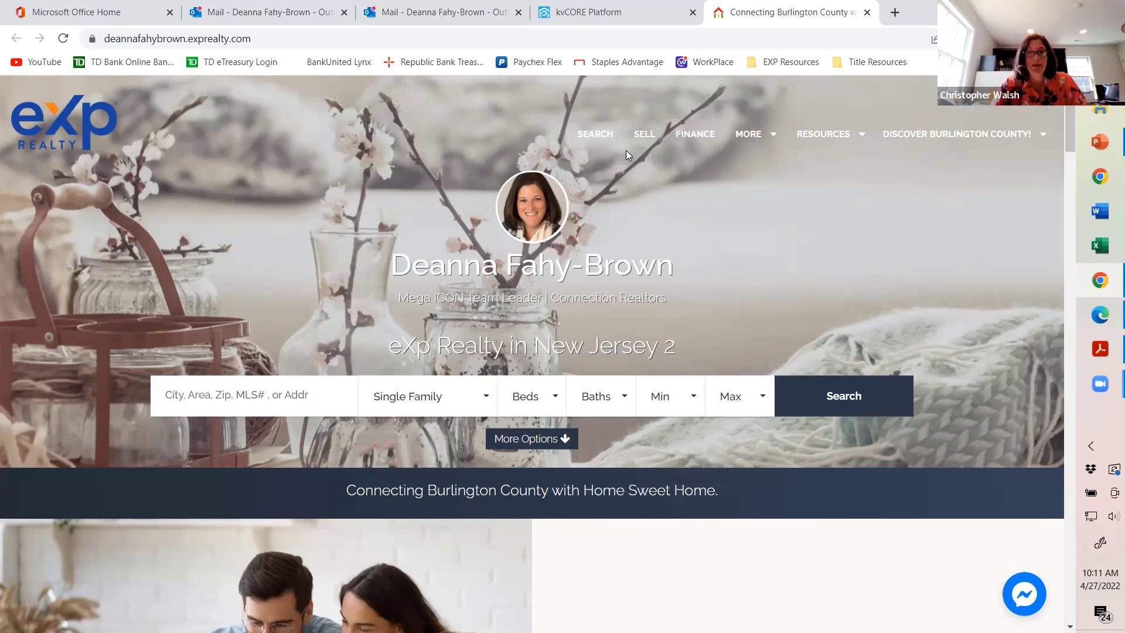
click(694, 143)
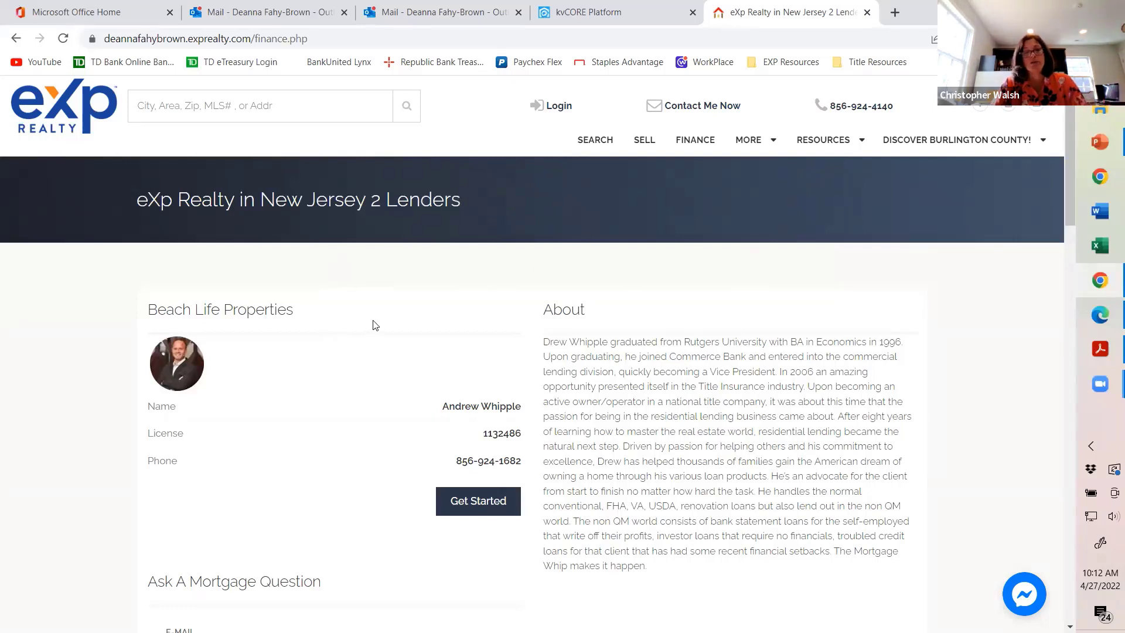
click(75, 134)
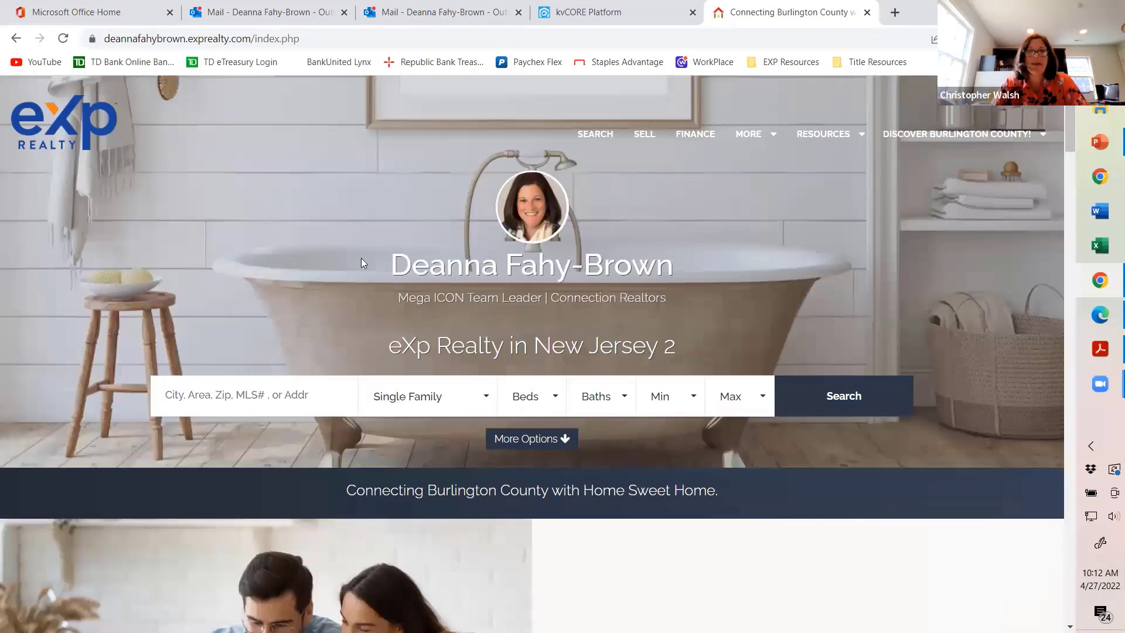
- Open the website's property search, browse the Our Listings results beside the map, and switch back to the checklist in Acrobat Reader
scroll(523, 264, down, 3)
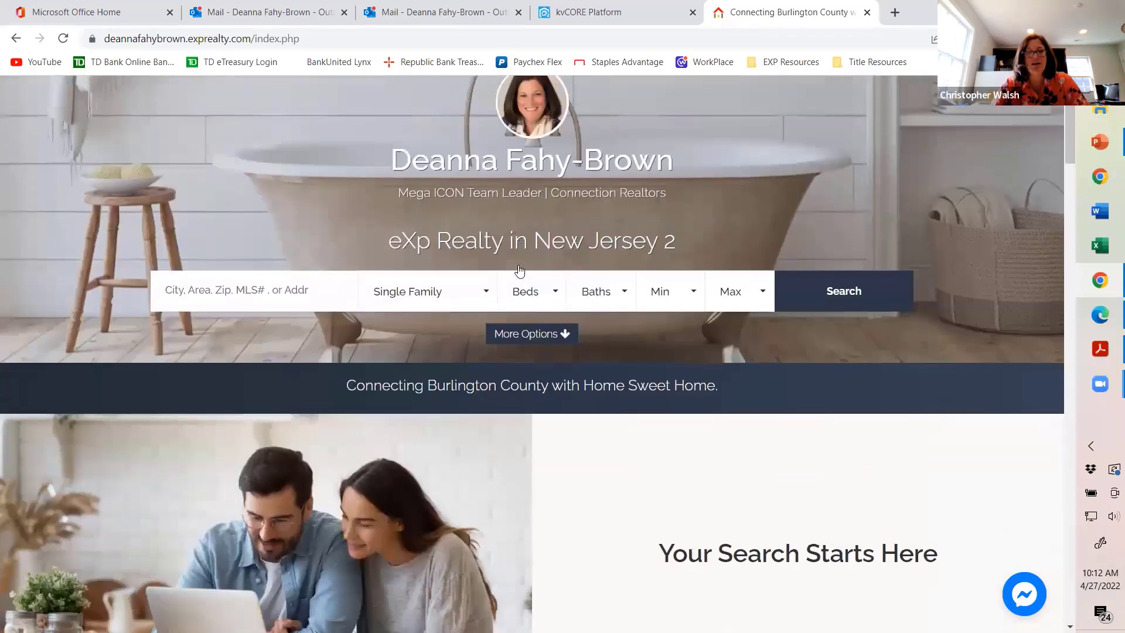
scroll(519, 264, up, 1)
scroll(552, 238, up, 1)
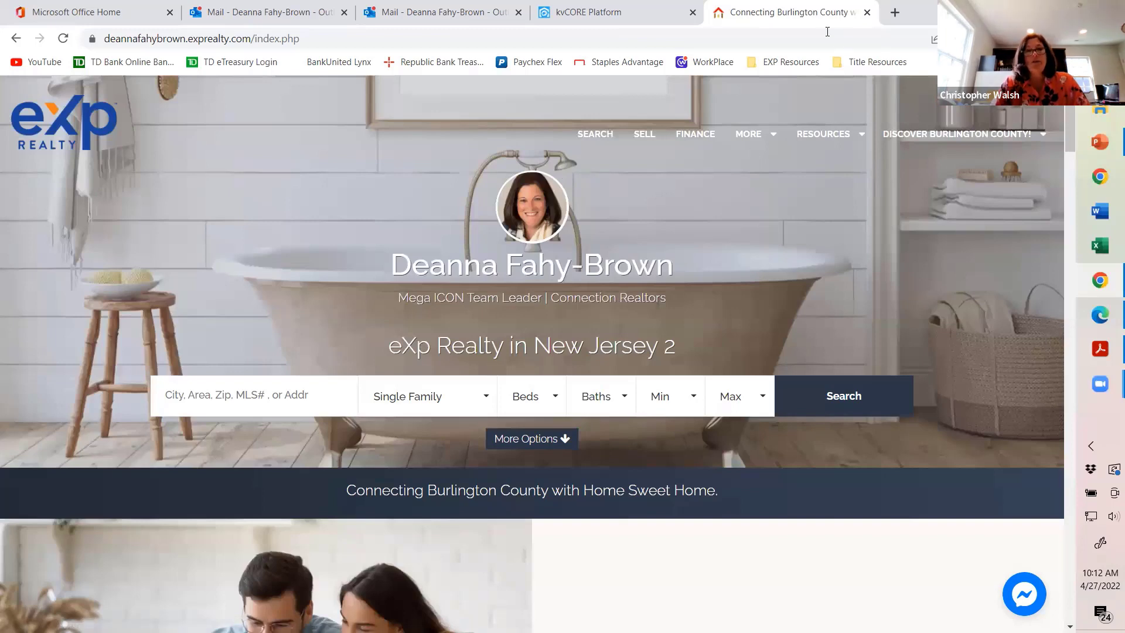
click(583, 136)
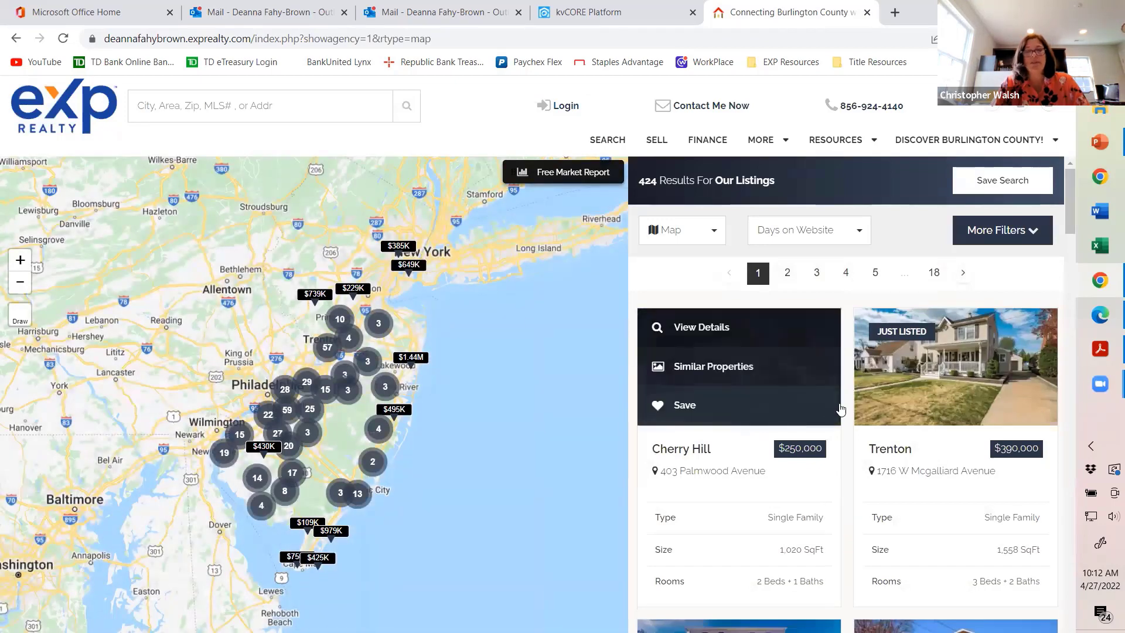
scroll(897, 402, down, 7)
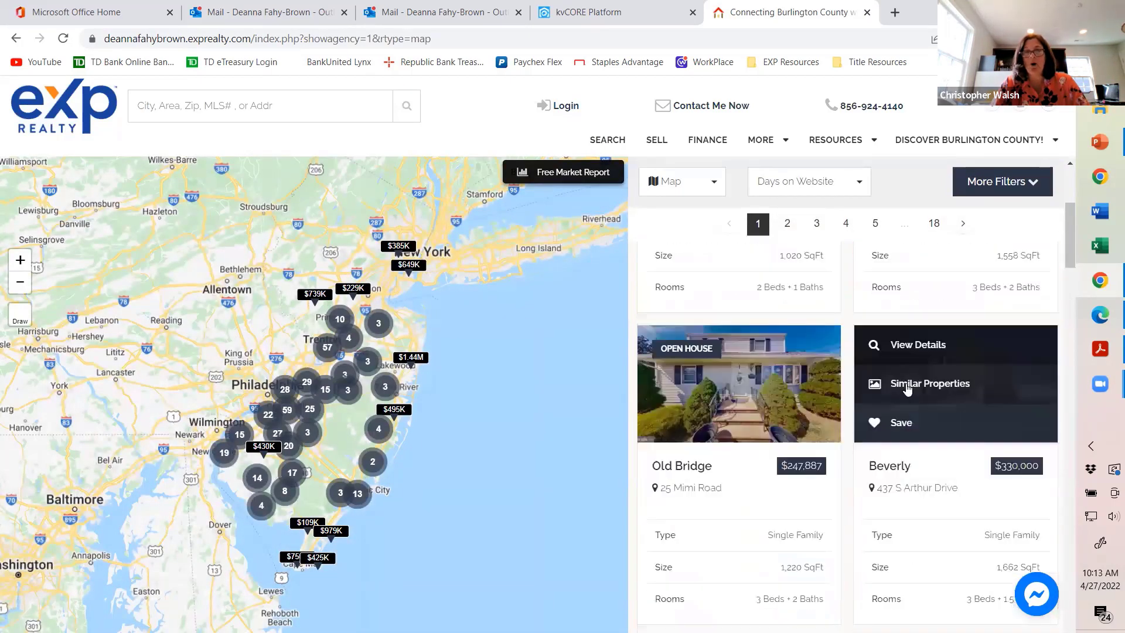
scroll(811, 377, down, 3)
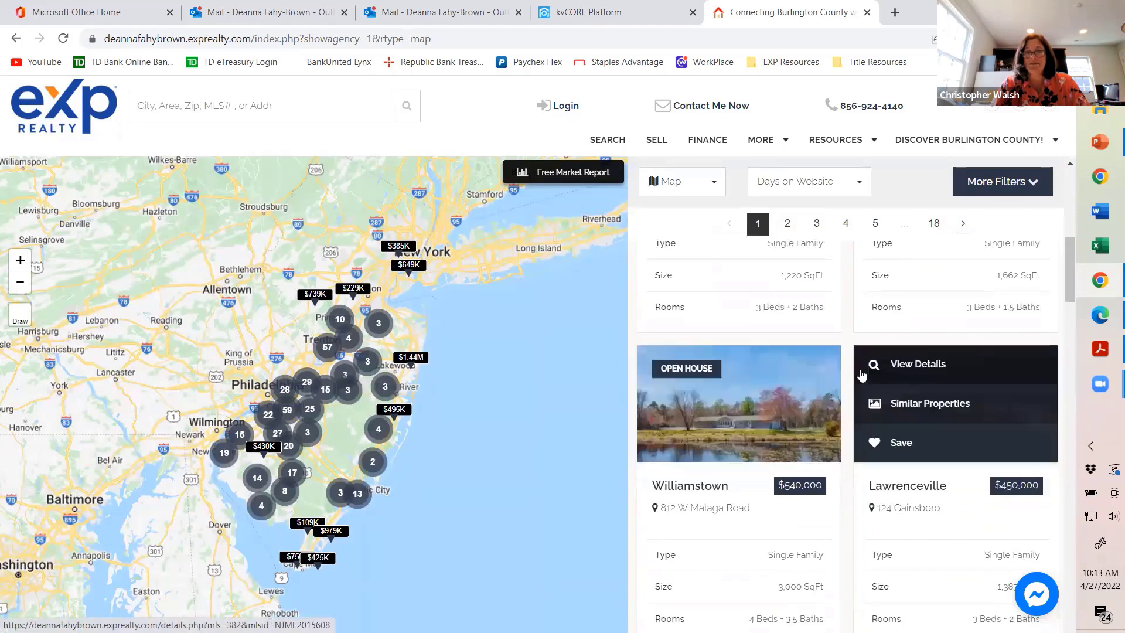
scroll(863, 382, down, 4)
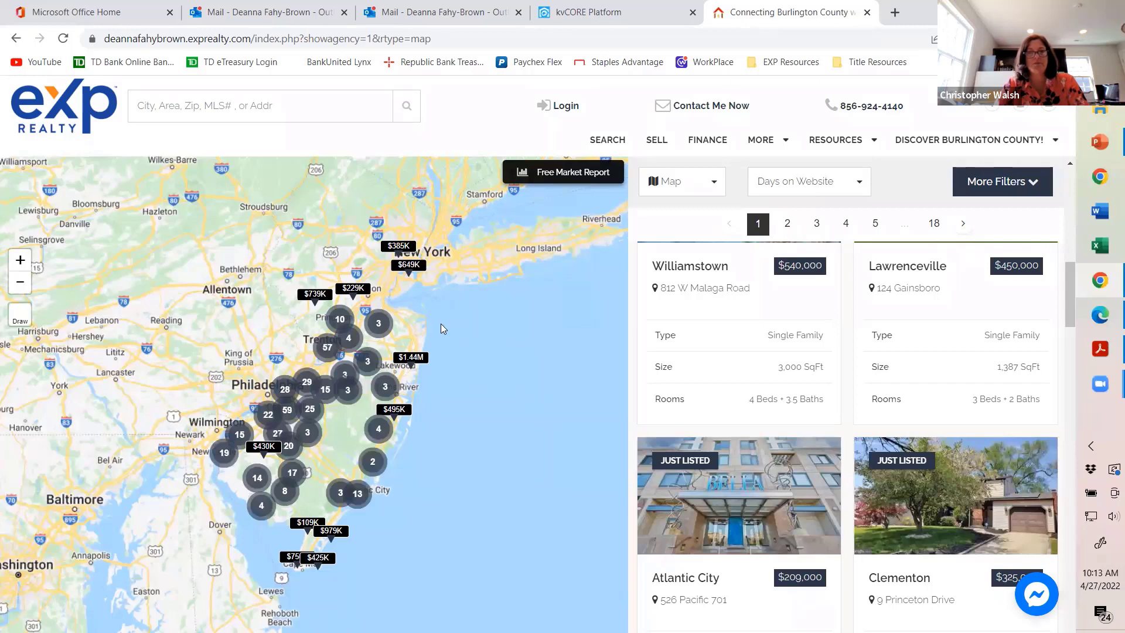
click(1100, 352)
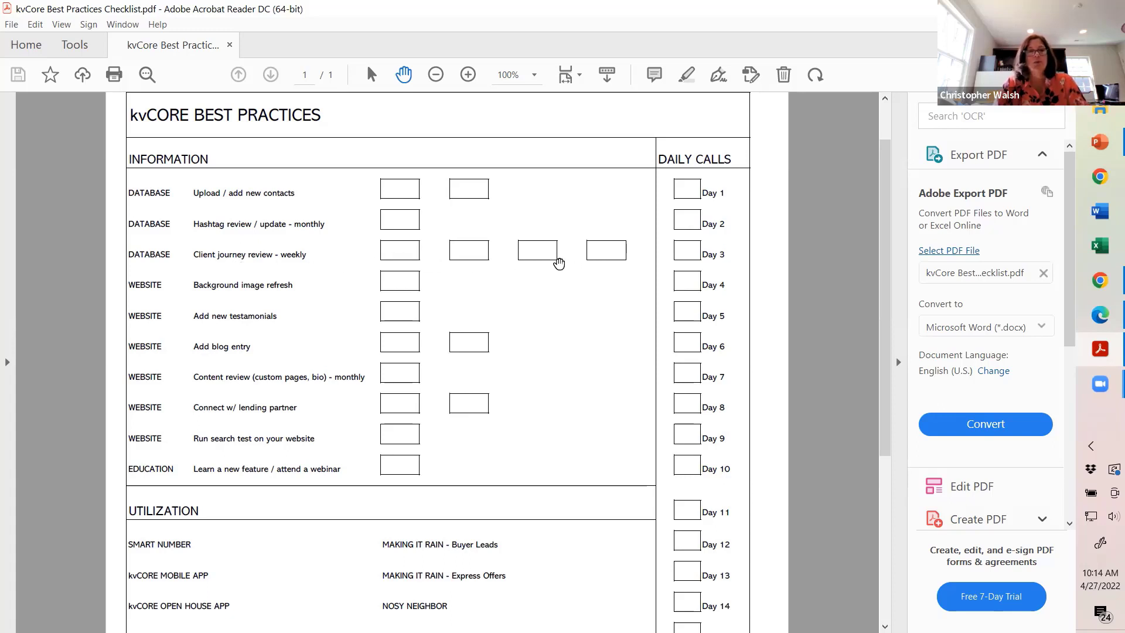
- Switch to kvCORE Platform in Chrome, view the first Smart CRM contact's record, and return to the checklist in Acrobat Reader
click(1095, 290)
click(595, 7)
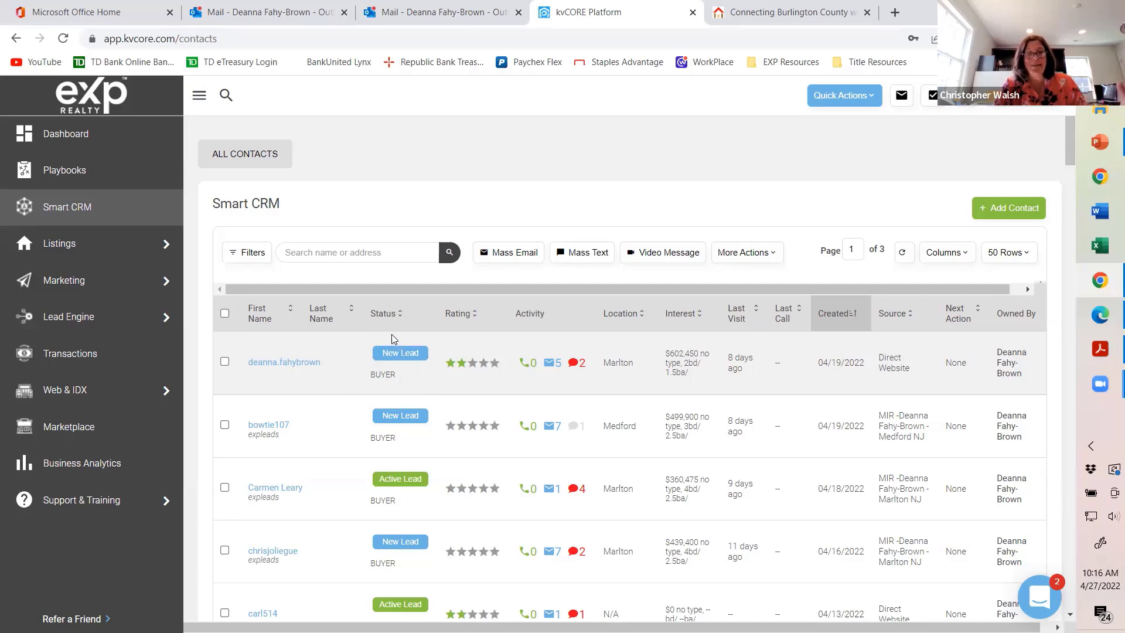
click(296, 360)
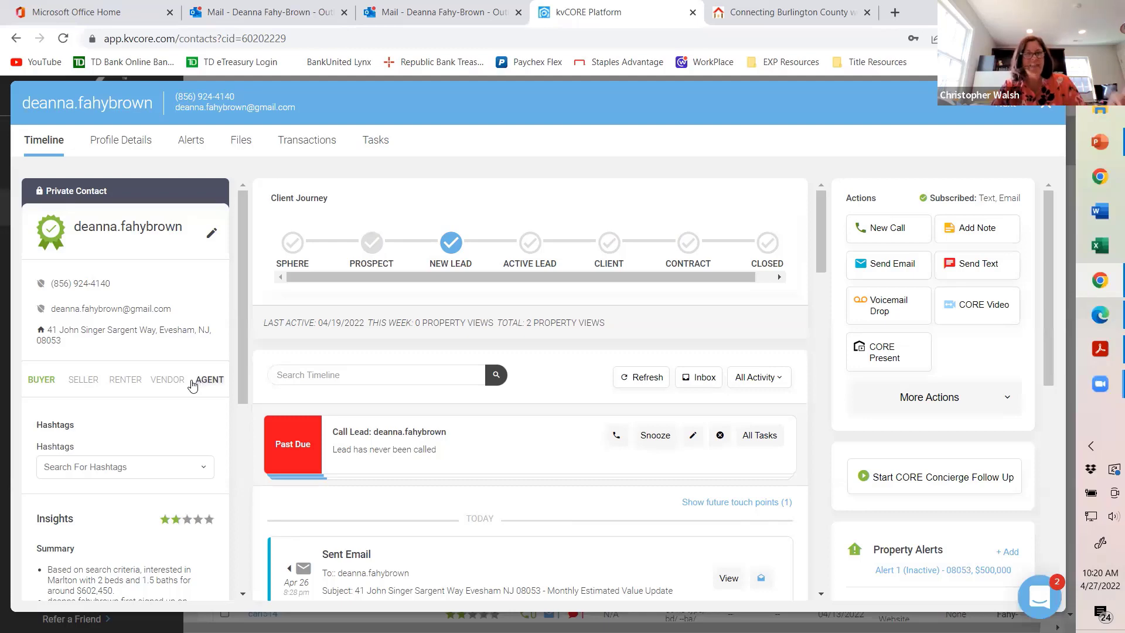
click(1098, 354)
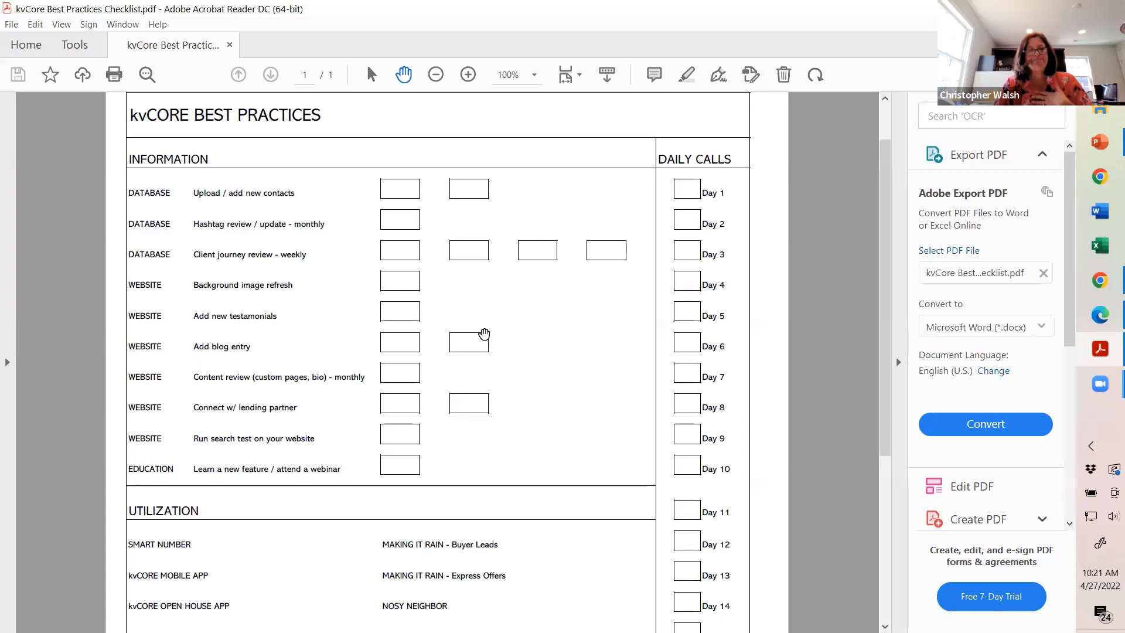
- Read through the checklist's Information, Utilization and Cultivation sections, including the daily calls column
scroll(483, 335, down, 1)
scroll(369, 235, up, 1)
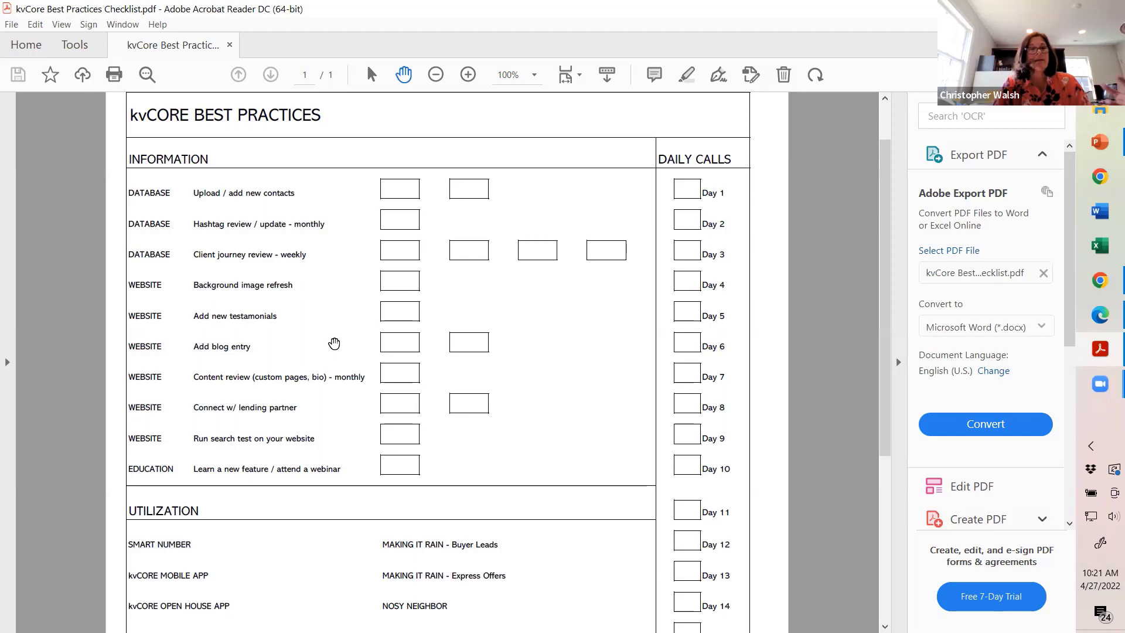
scroll(333, 343, down, 3)
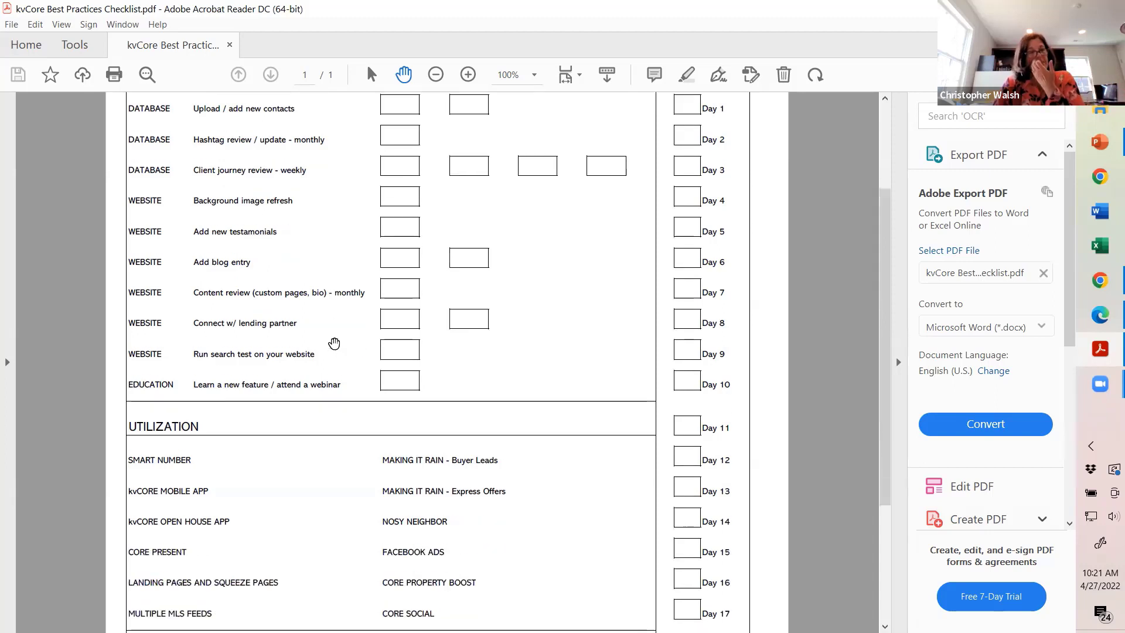
scroll(334, 343, down, 4)
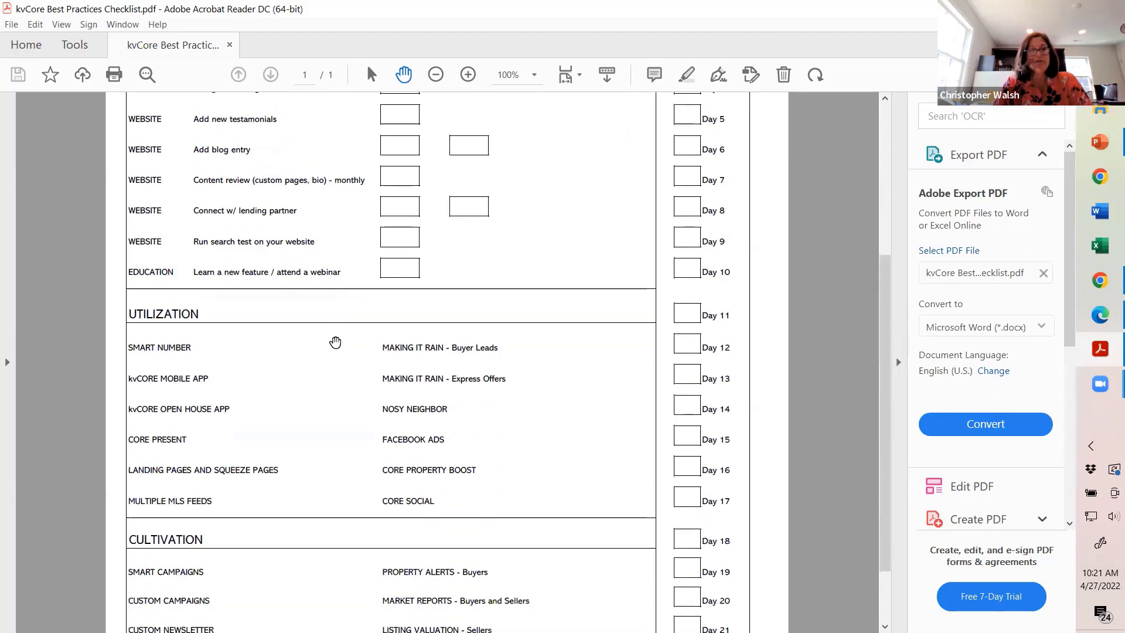
scroll(335, 342, down, 3)
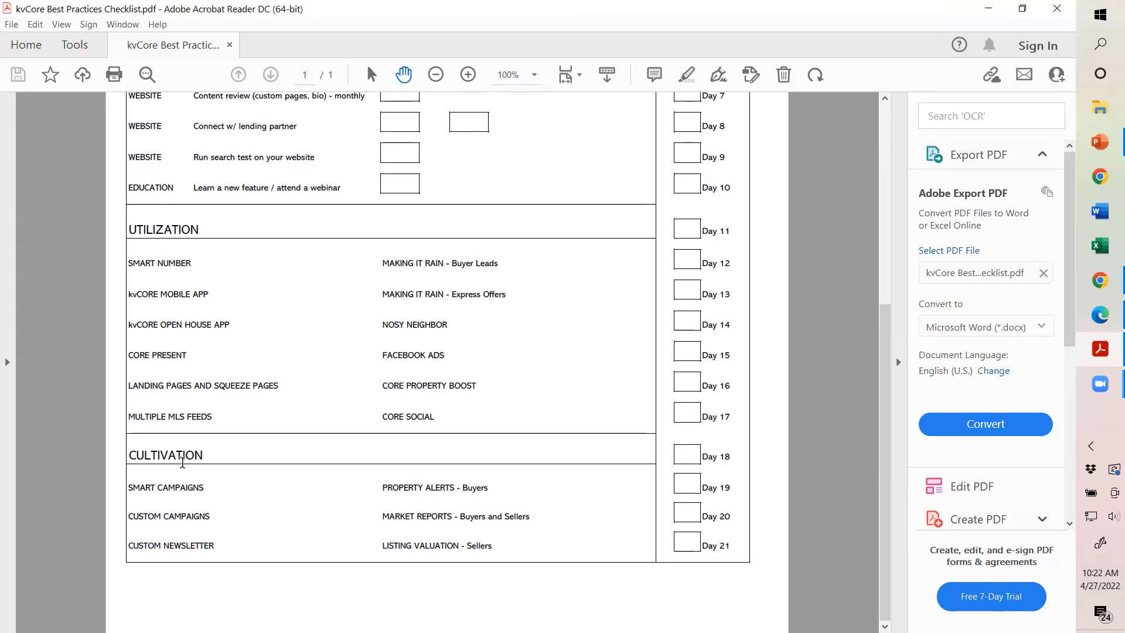
scroll(280, 394, up, 6)
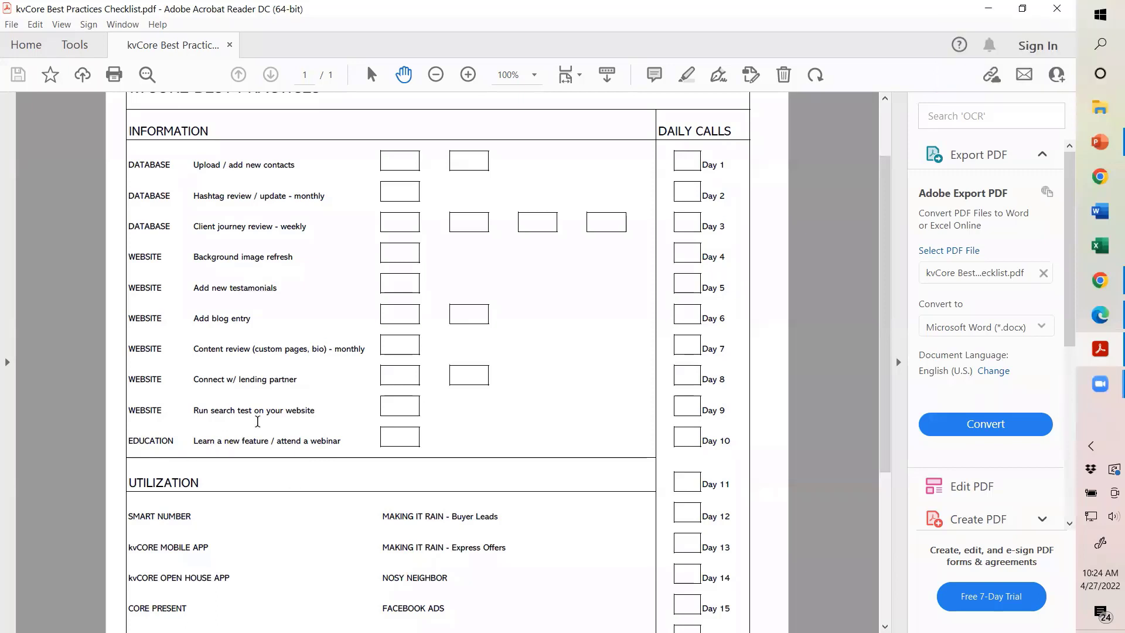
scroll(351, 385, down, 1)
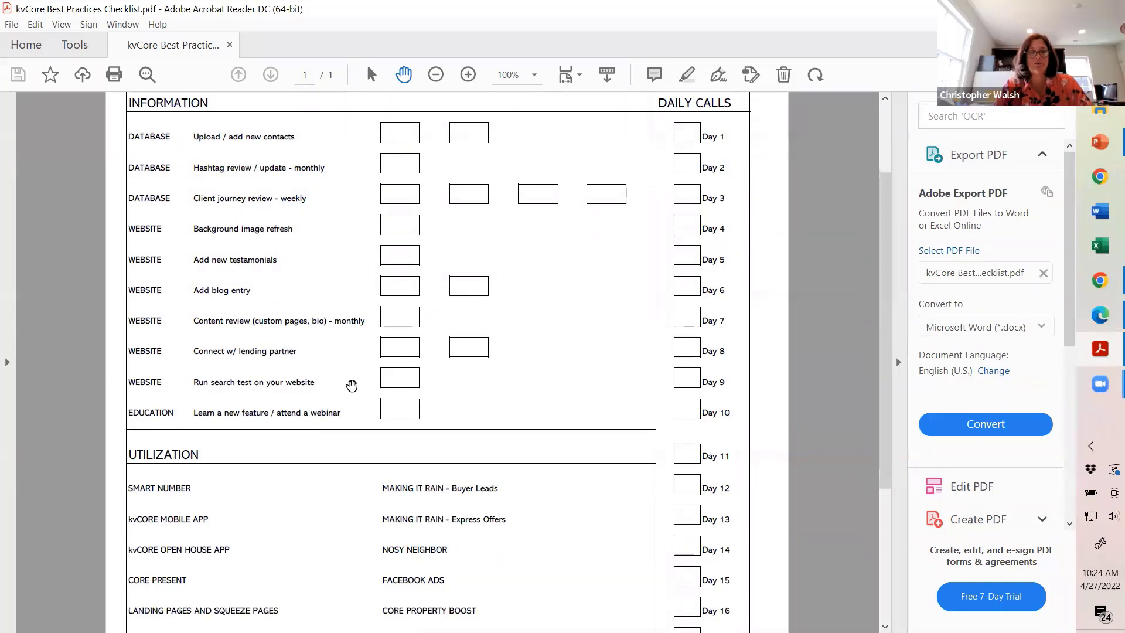
scroll(352, 385, down, 2)
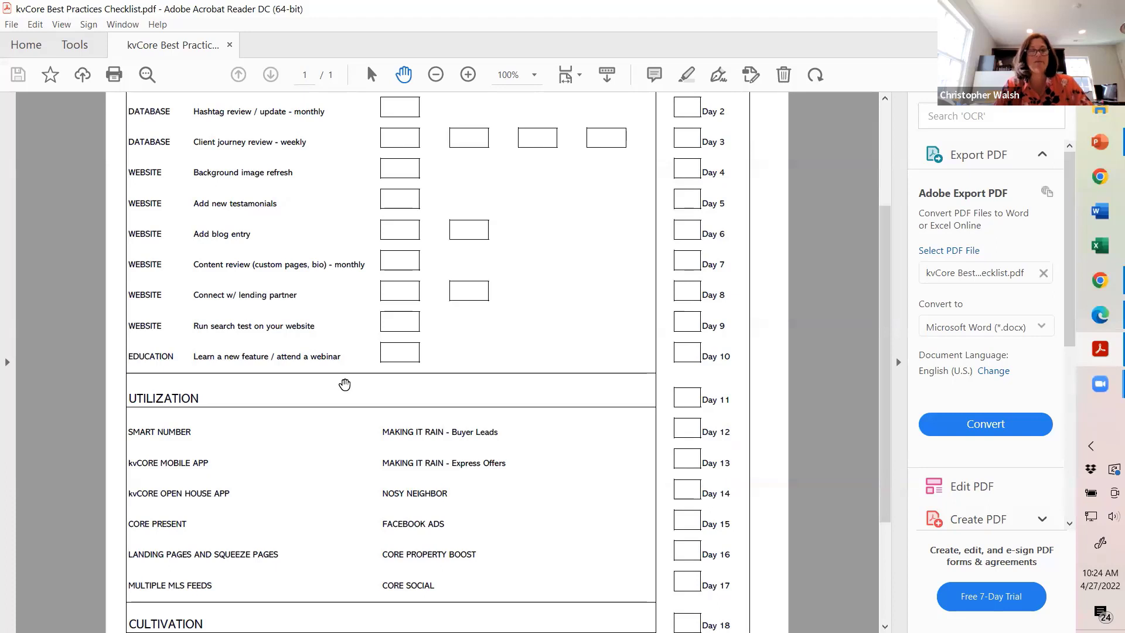
scroll(533, 403, down, 3)
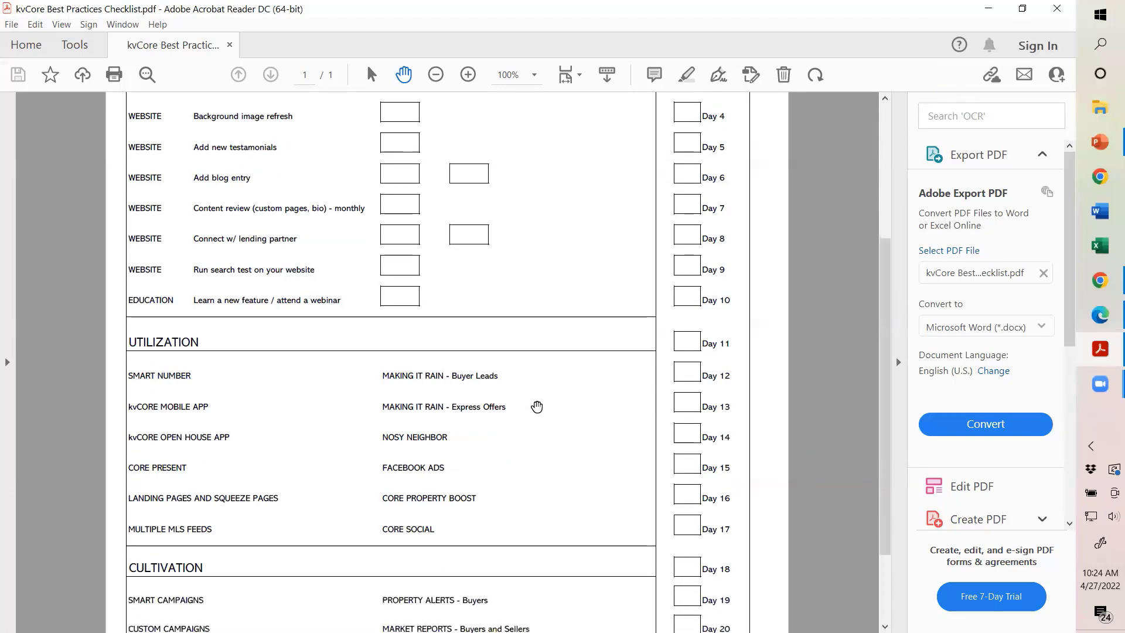
scroll(533, 403, down, 3)
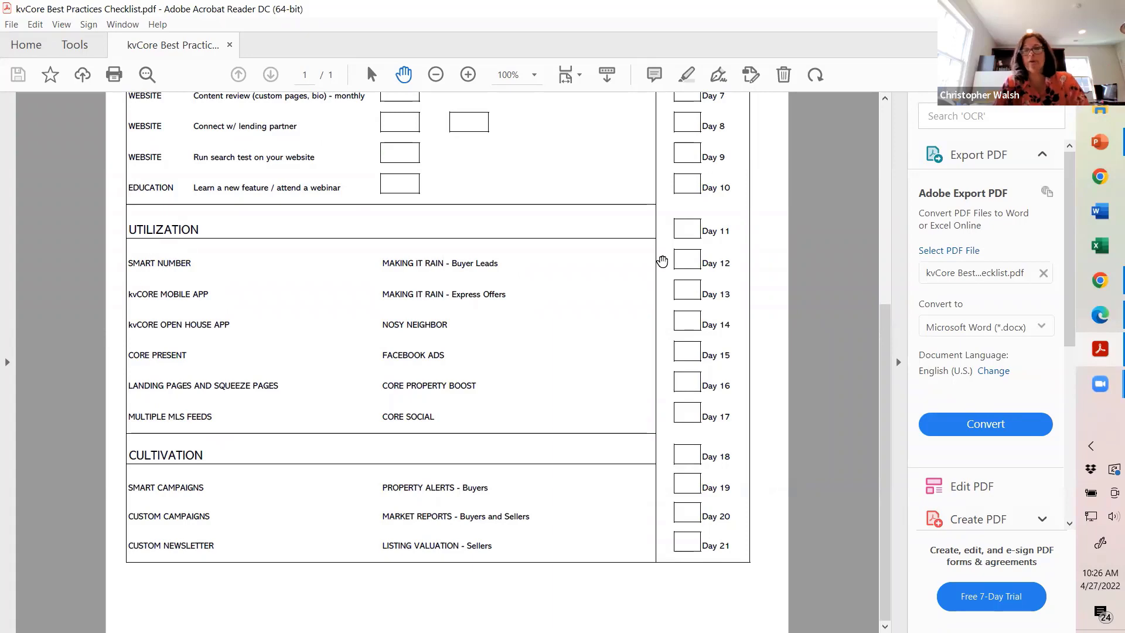
- Switch to kvCORE Platform in Chrome, close the contact record, browse the Marketplace add-ons, and return to the checklist in Acrobat Reader
click(1101, 281)
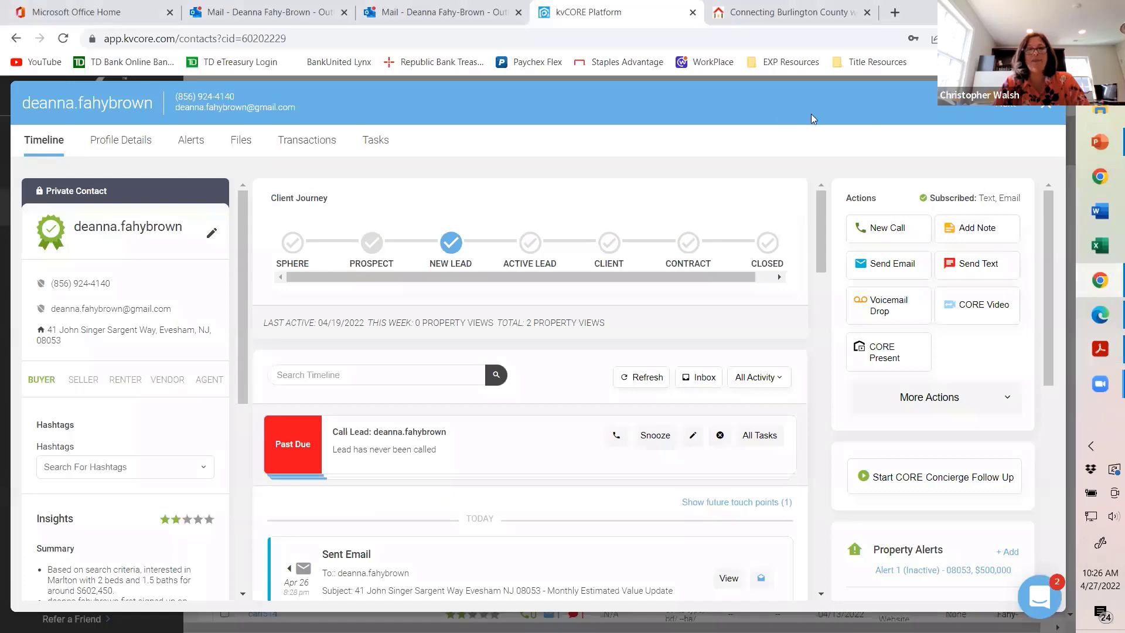
click(1047, 105)
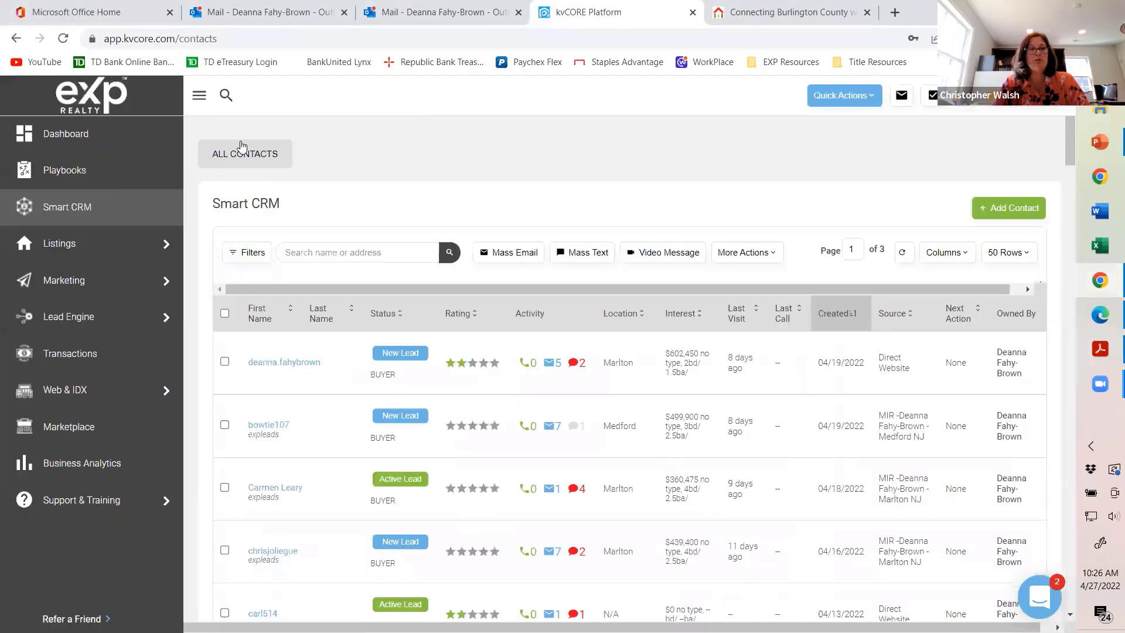
click(83, 136)
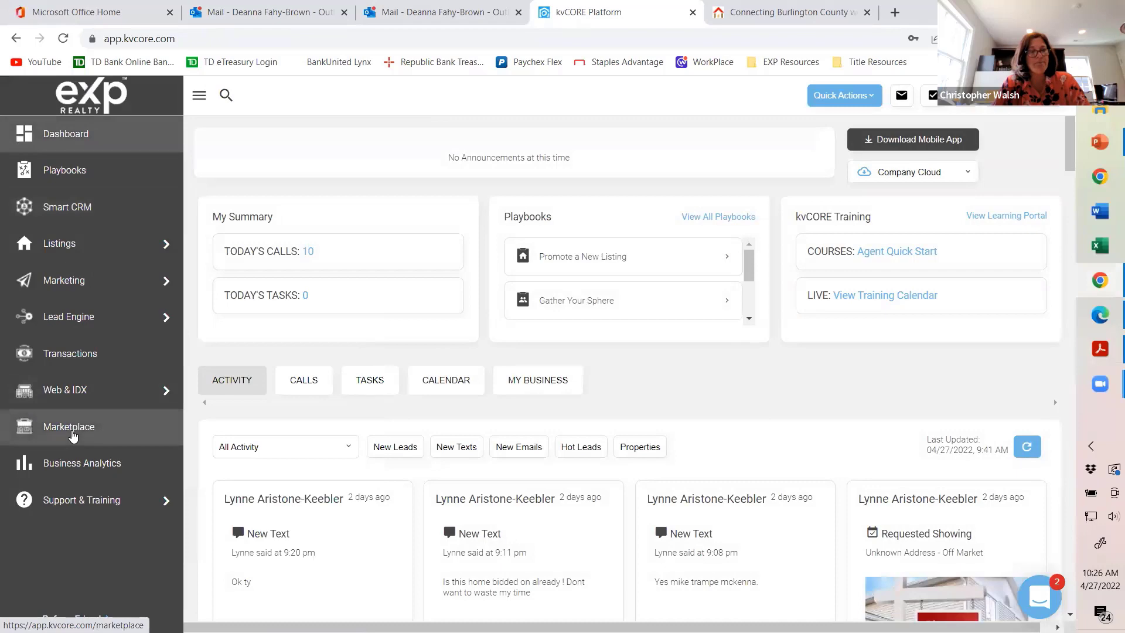
click(70, 428)
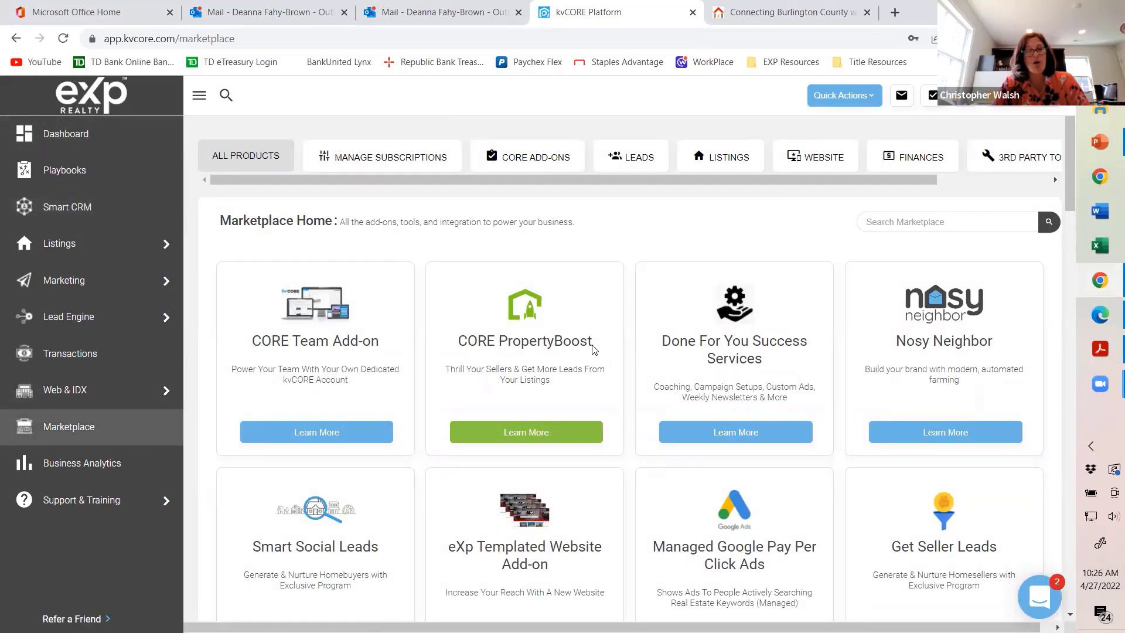
scroll(594, 349, down, 2)
scroll(594, 350, down, 3)
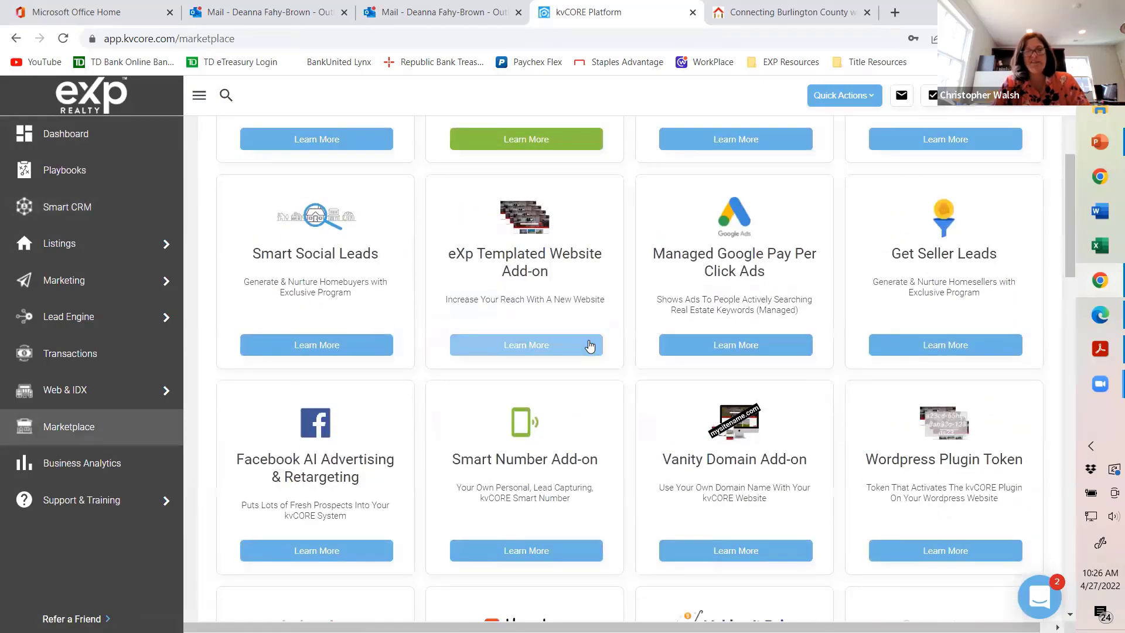
scroll(589, 345, down, 3)
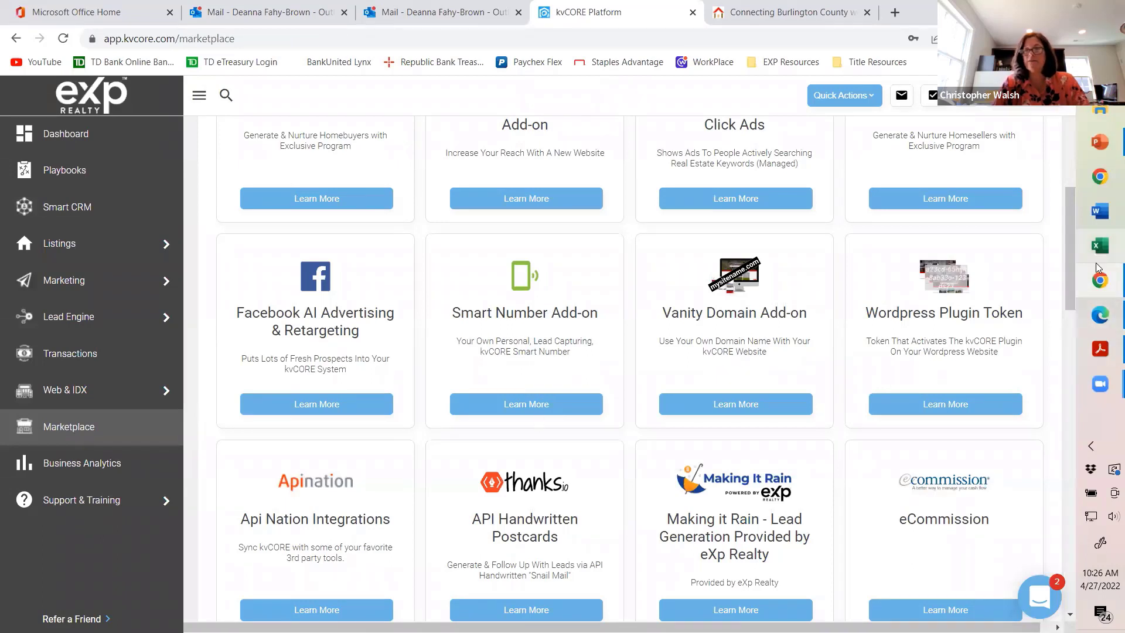
click(1096, 349)
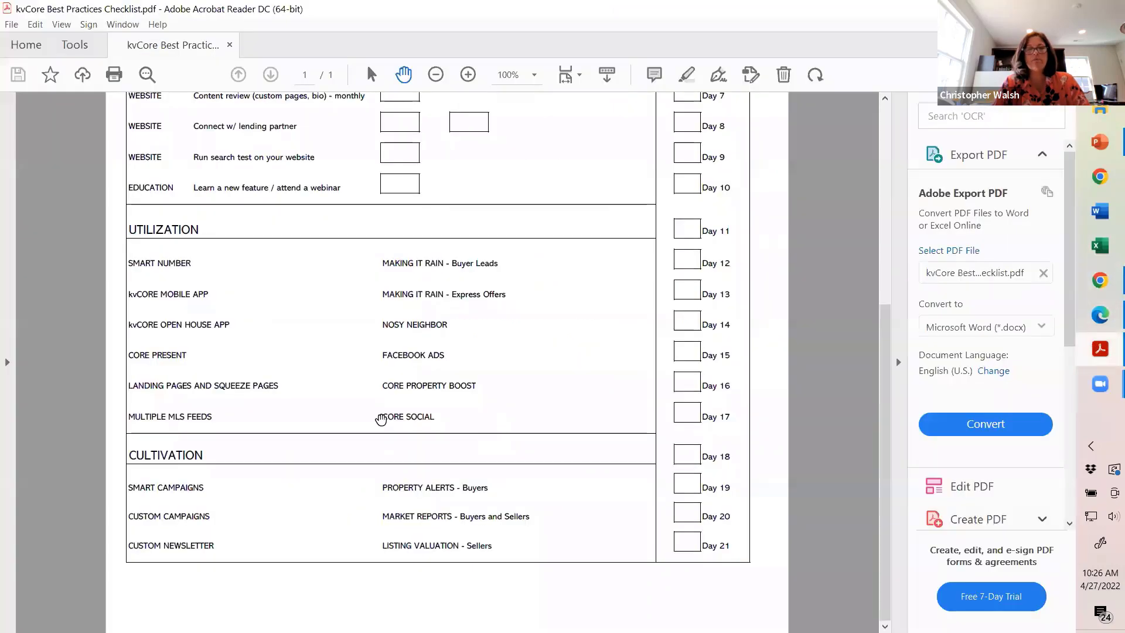
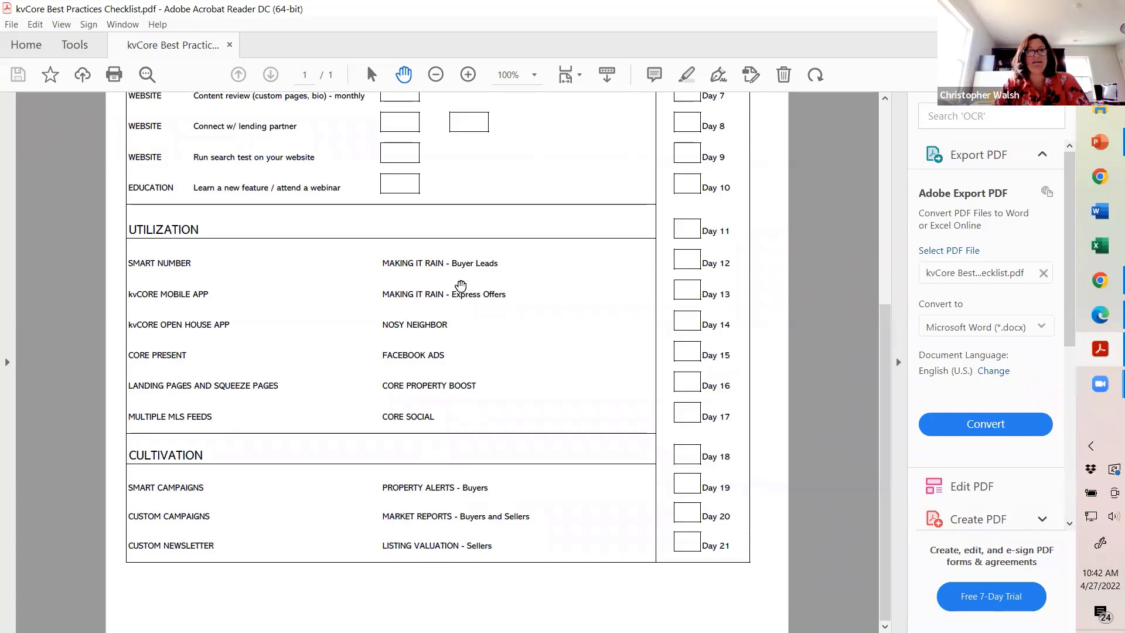
- Switch to kvCORE Platform in Chrome, open the first Smart CRM contact's record, and review its client journey and activity timeline
click(1100, 280)
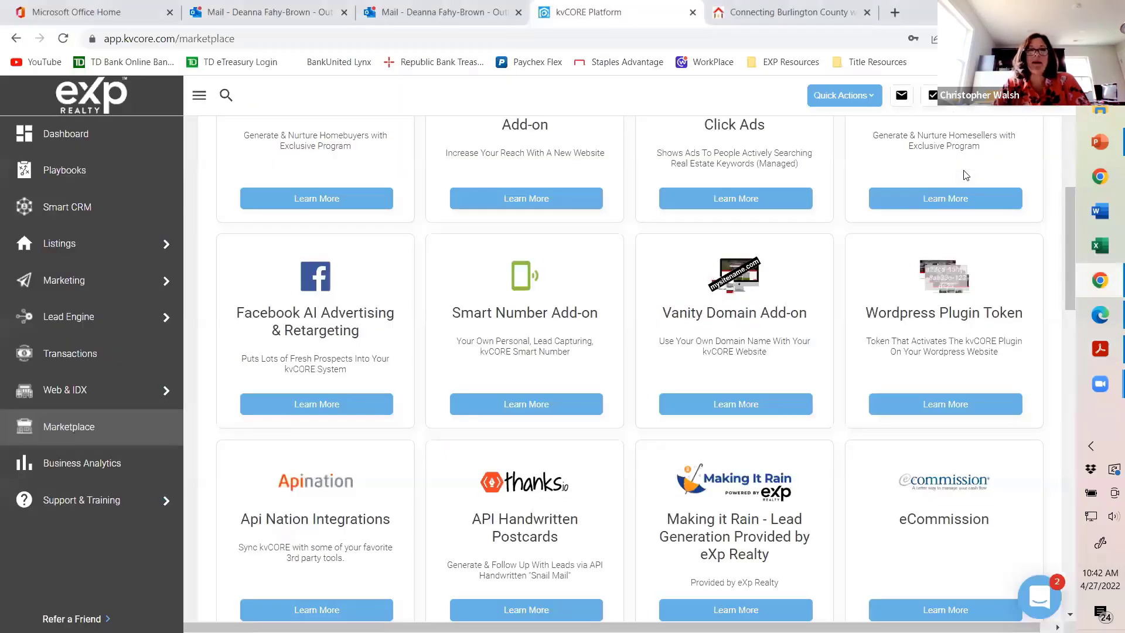
click(66, 204)
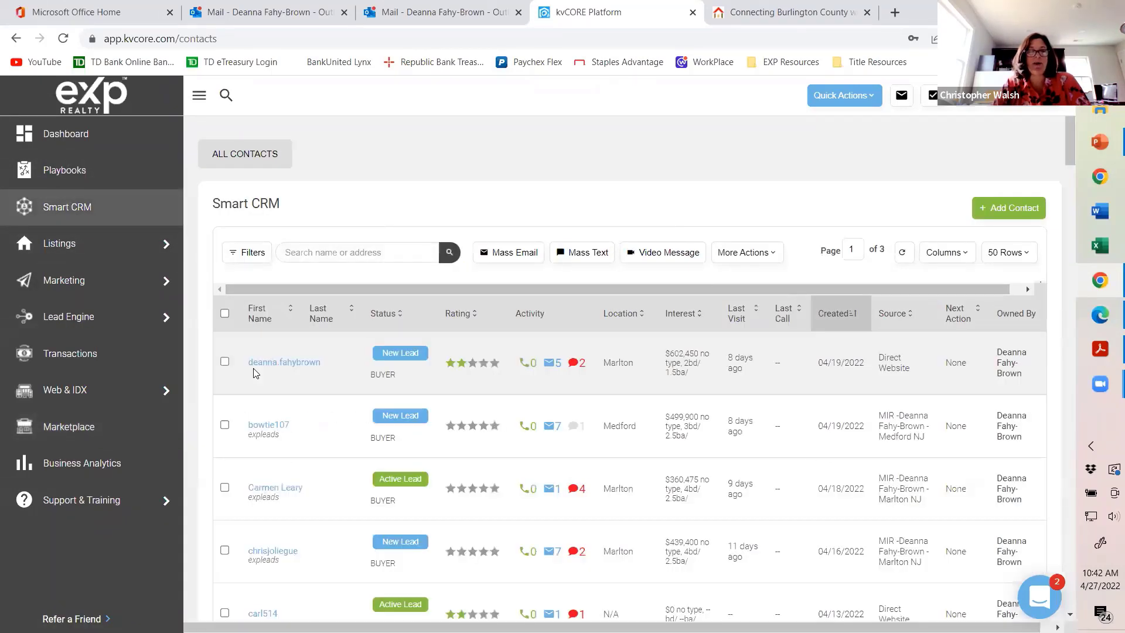
click(290, 362)
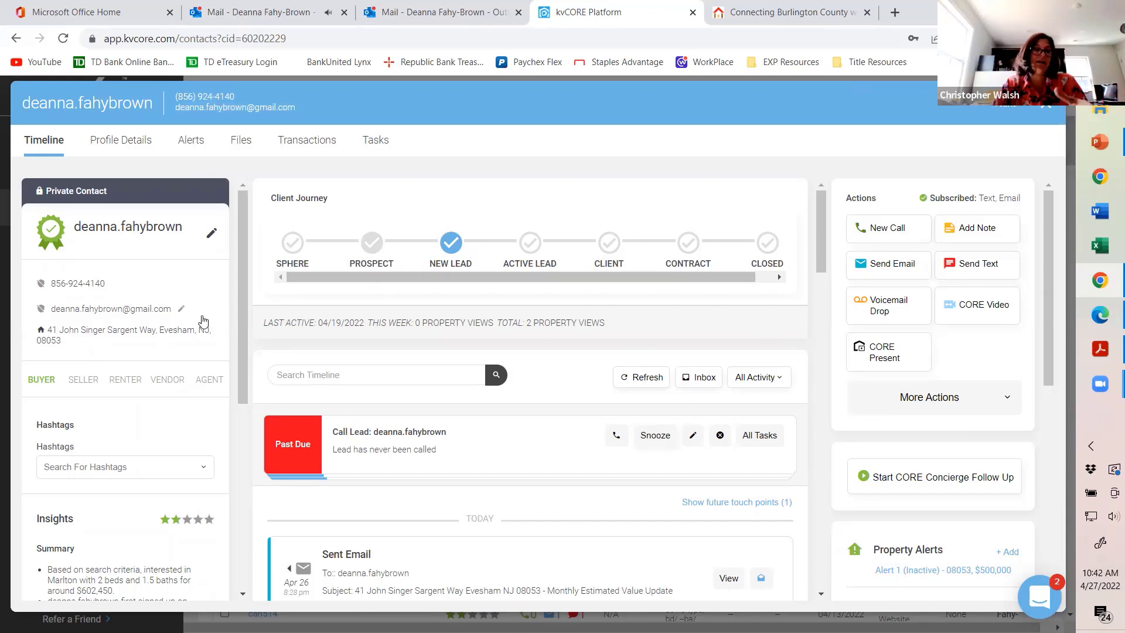
scroll(419, 402, down, 1)
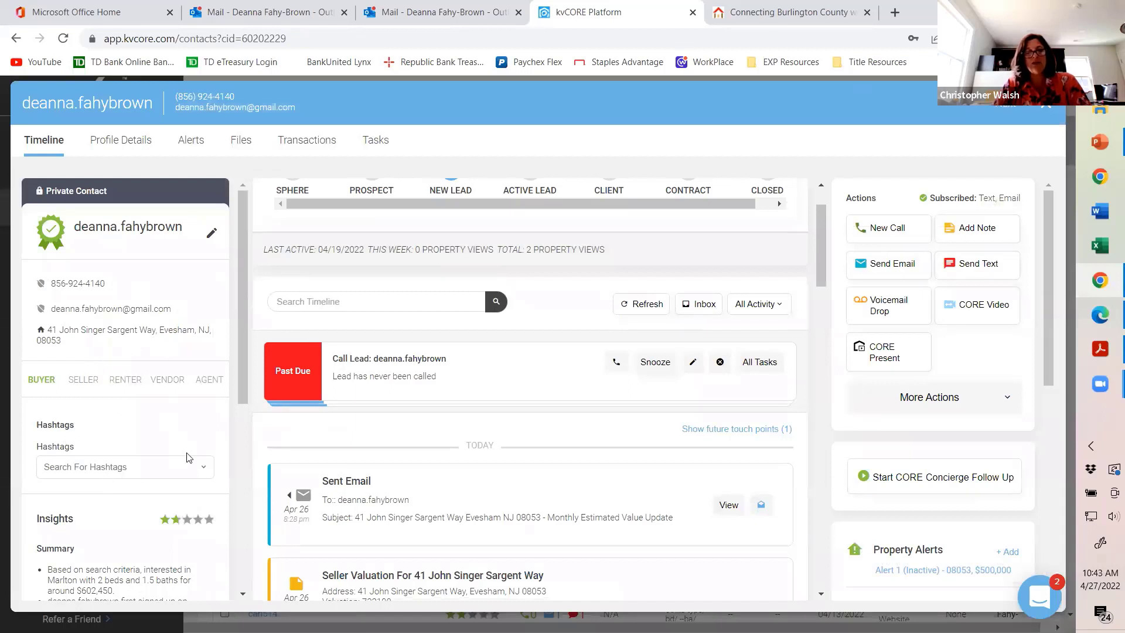
scroll(501, 334, up, 1)
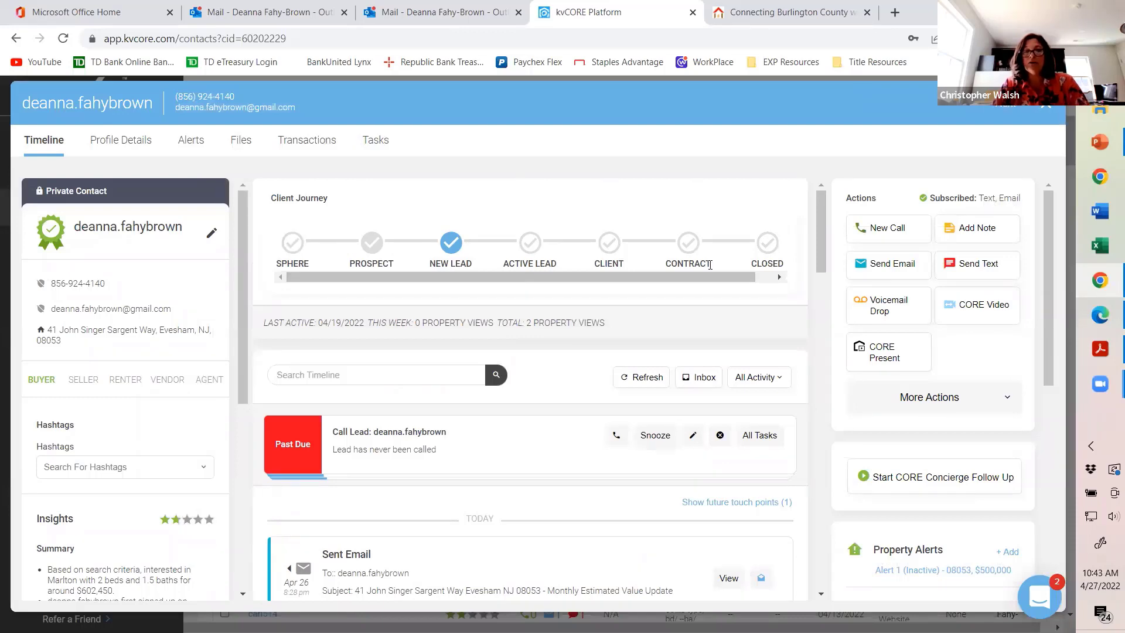
scroll(655, 392, down, 3)
scroll(658, 398, down, 9)
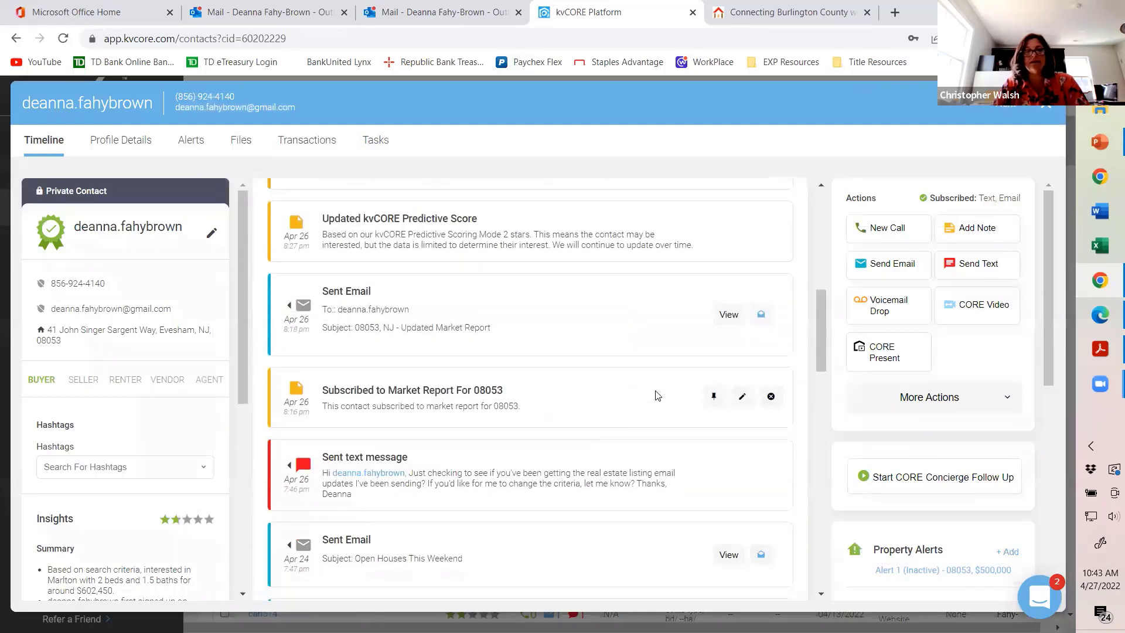
scroll(658, 394, up, 7)
scroll(656, 392, up, 5)
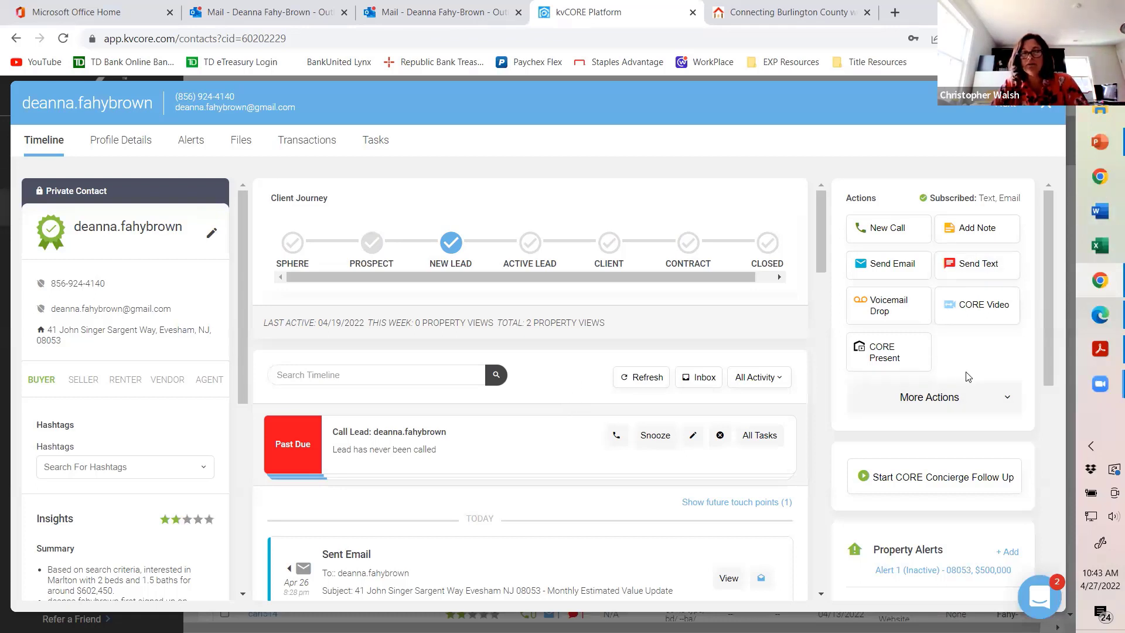
- Open the contact's property alerts, review Alert 1's settings and recent results, check Alert 2, and close the record
scroll(961, 349, down, 1)
scroll(961, 350, down, 3)
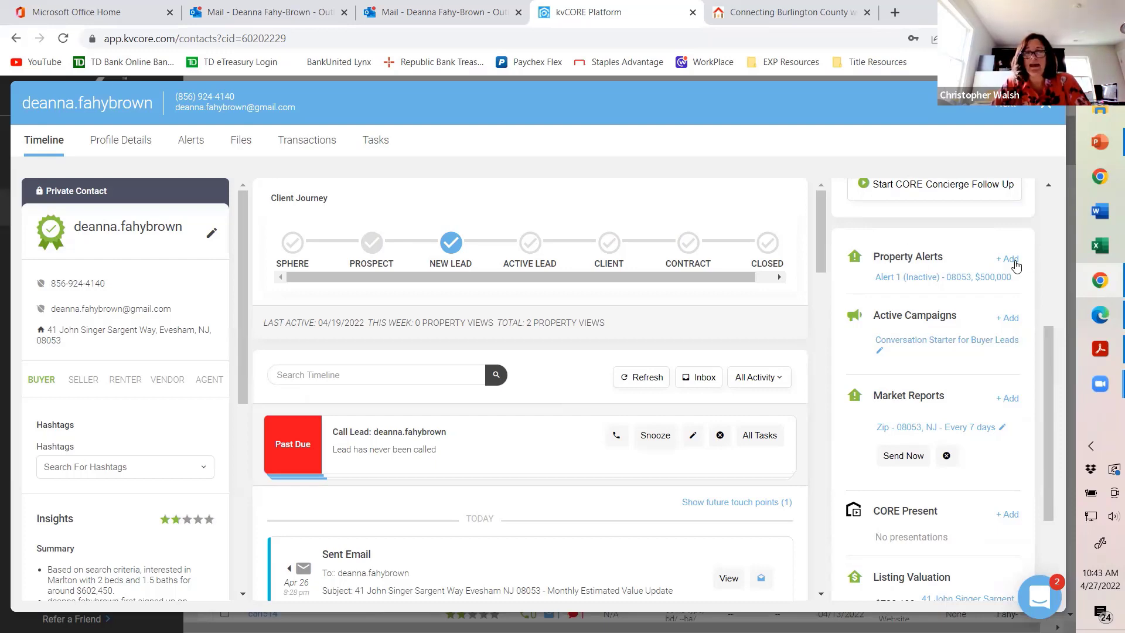
click(1014, 263)
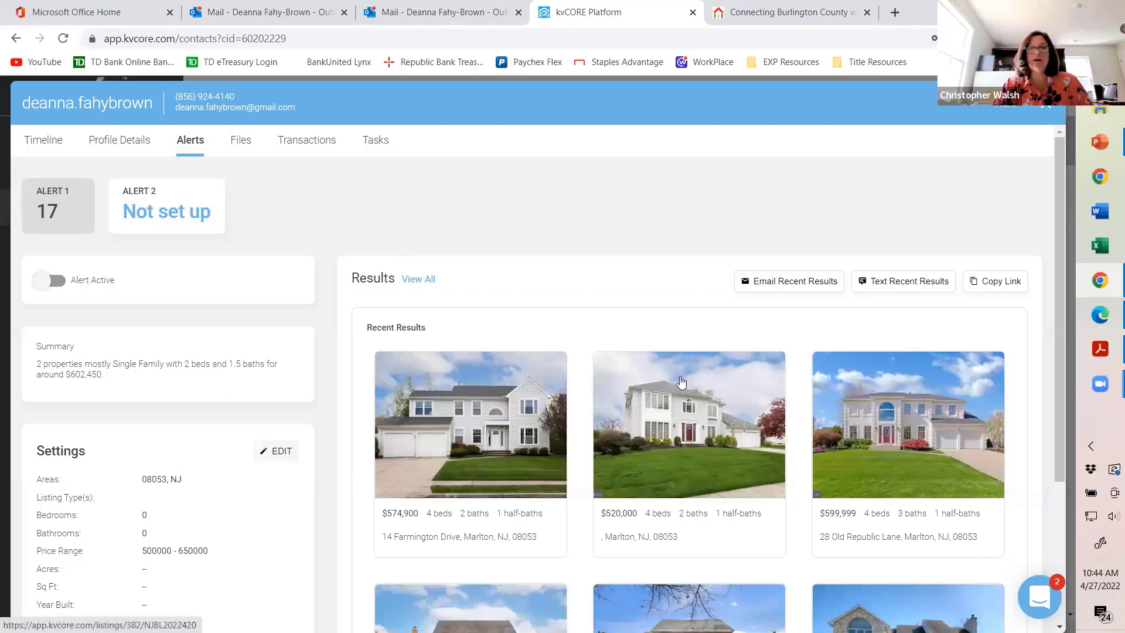
scroll(231, 402, down, 3)
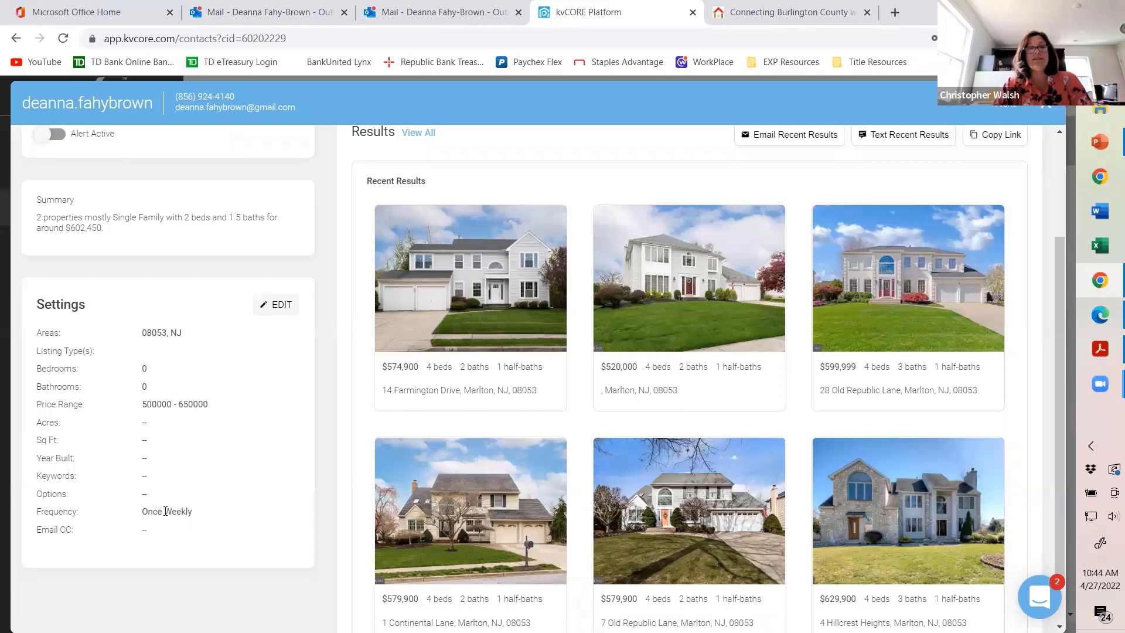
scroll(164, 505, up, 3)
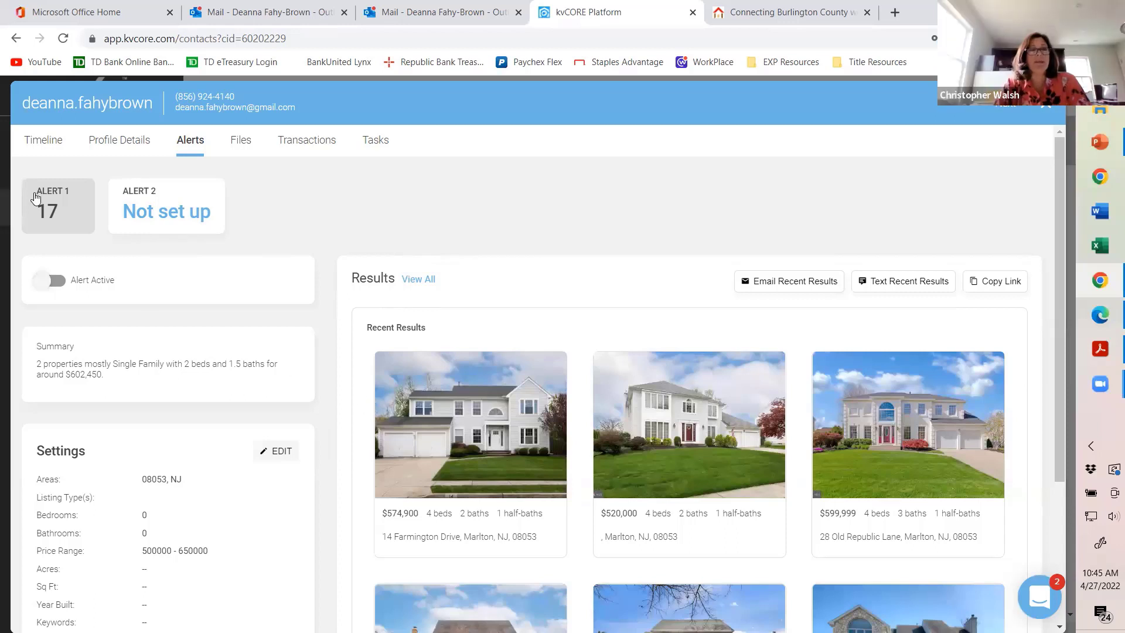
click(148, 220)
click(77, 218)
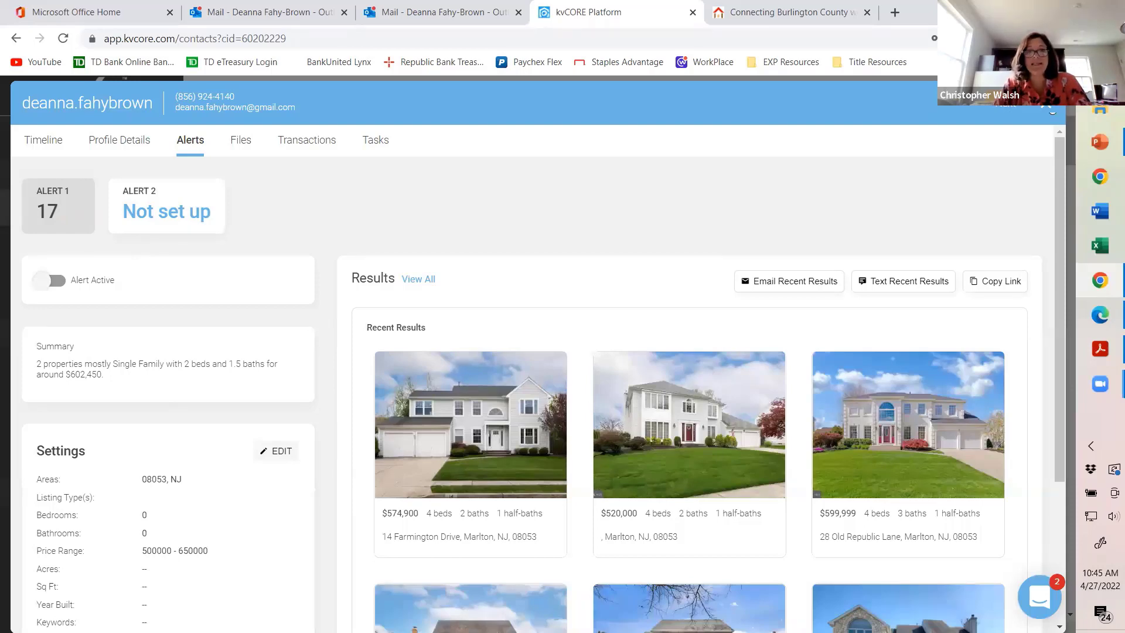
click(1046, 107)
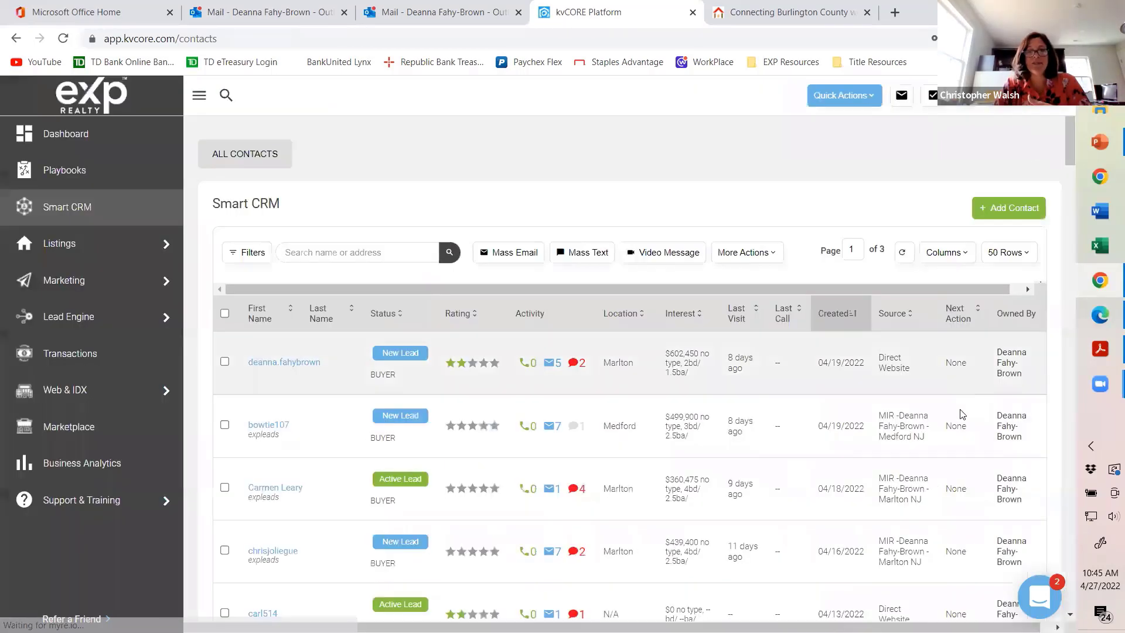
- Open the first Smart CRM contact's record, start a new market report, and review its location and sending frequency options
click(300, 361)
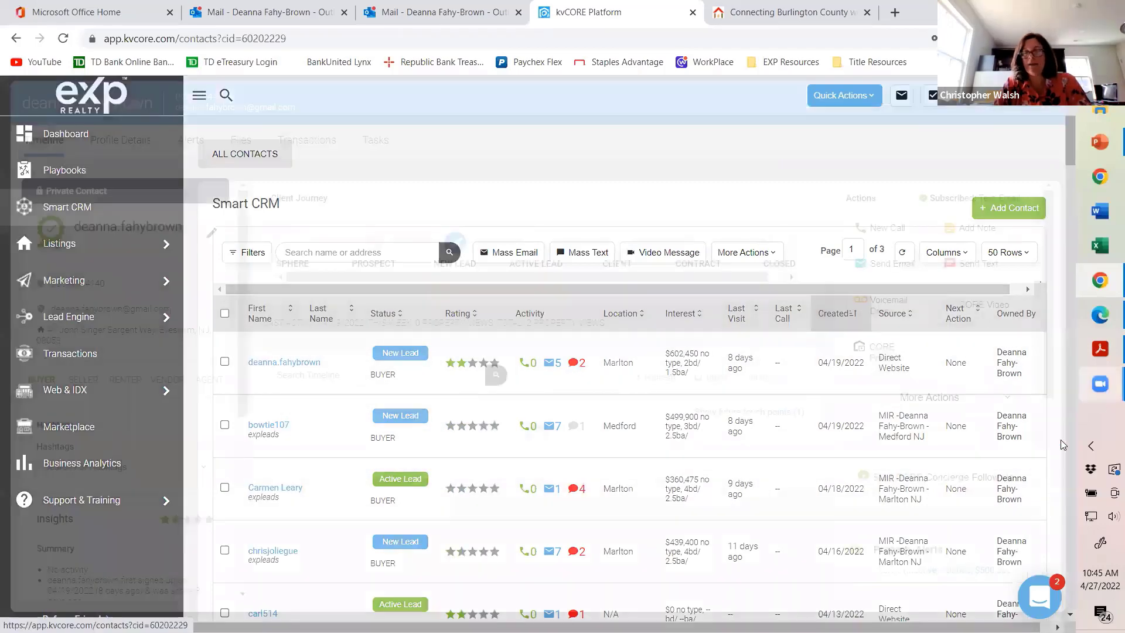
scroll(872, 318, down, 4)
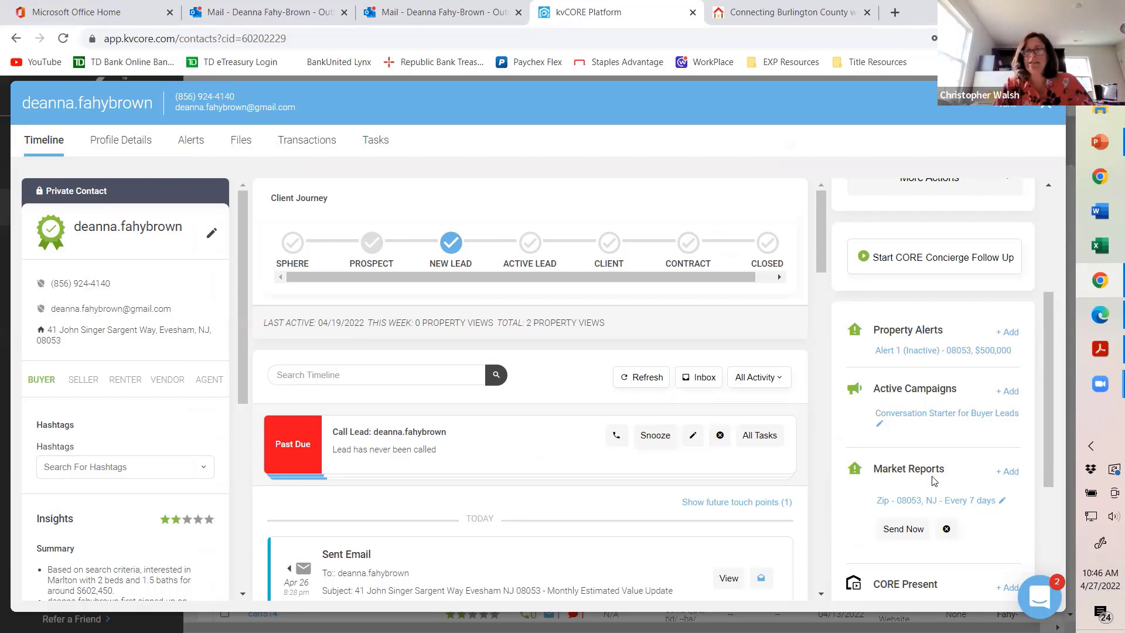
click(1010, 471)
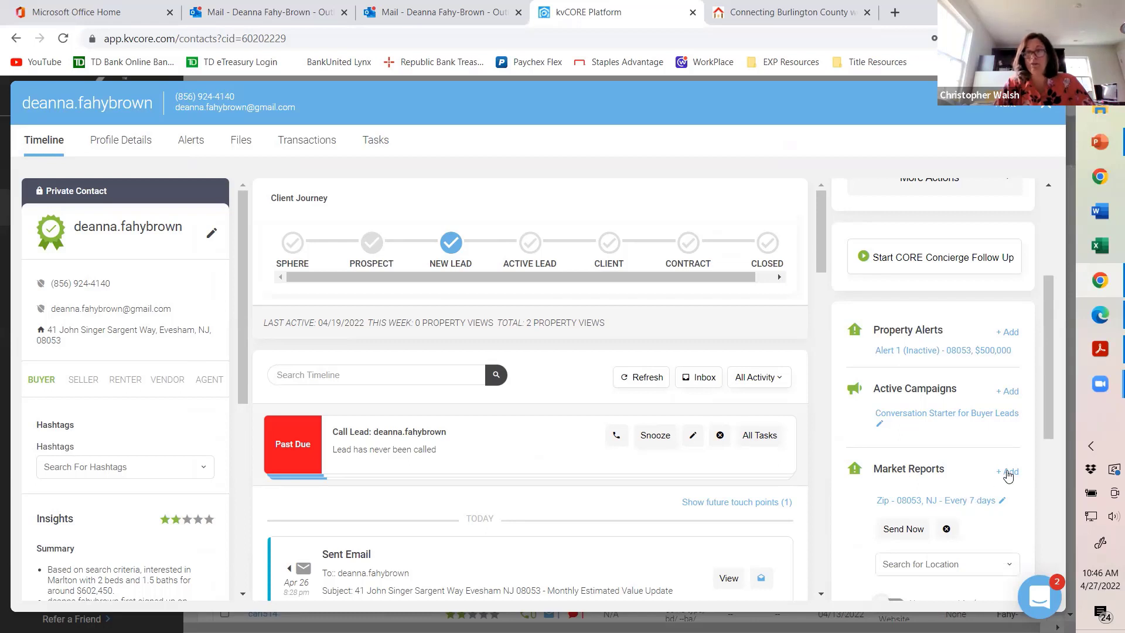
scroll(908, 411, down, 3)
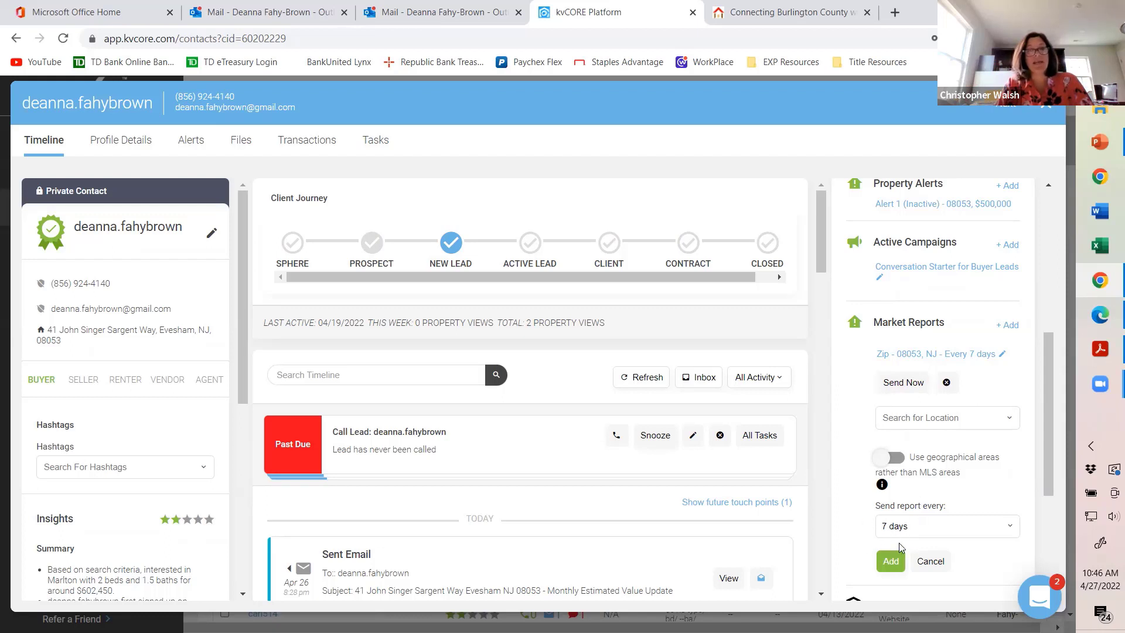
click(937, 525)
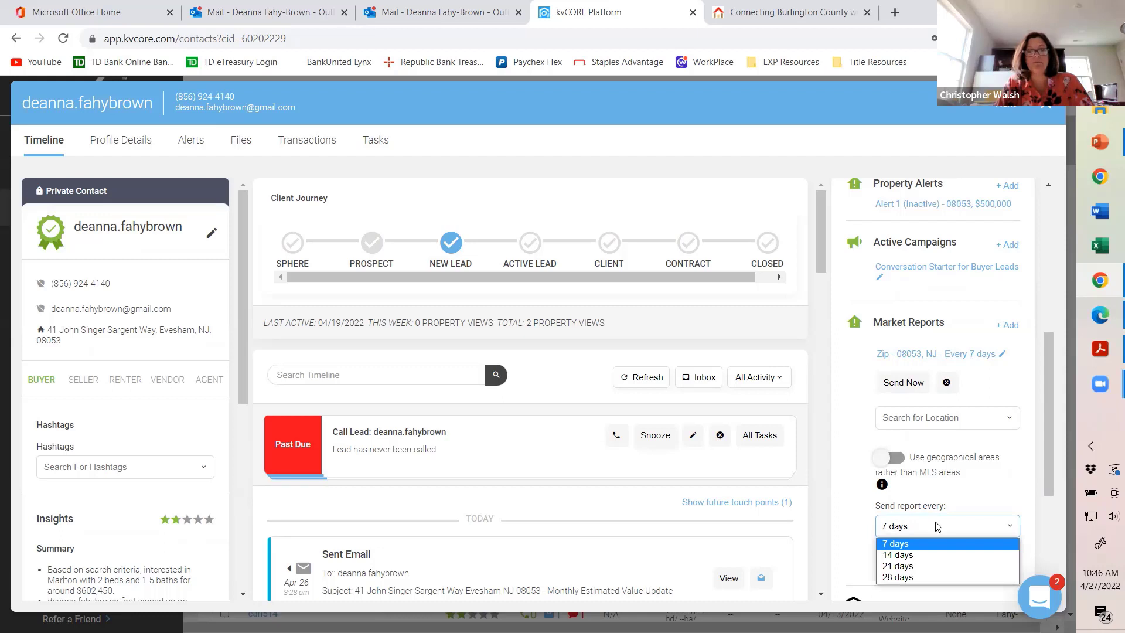
click(936, 526)
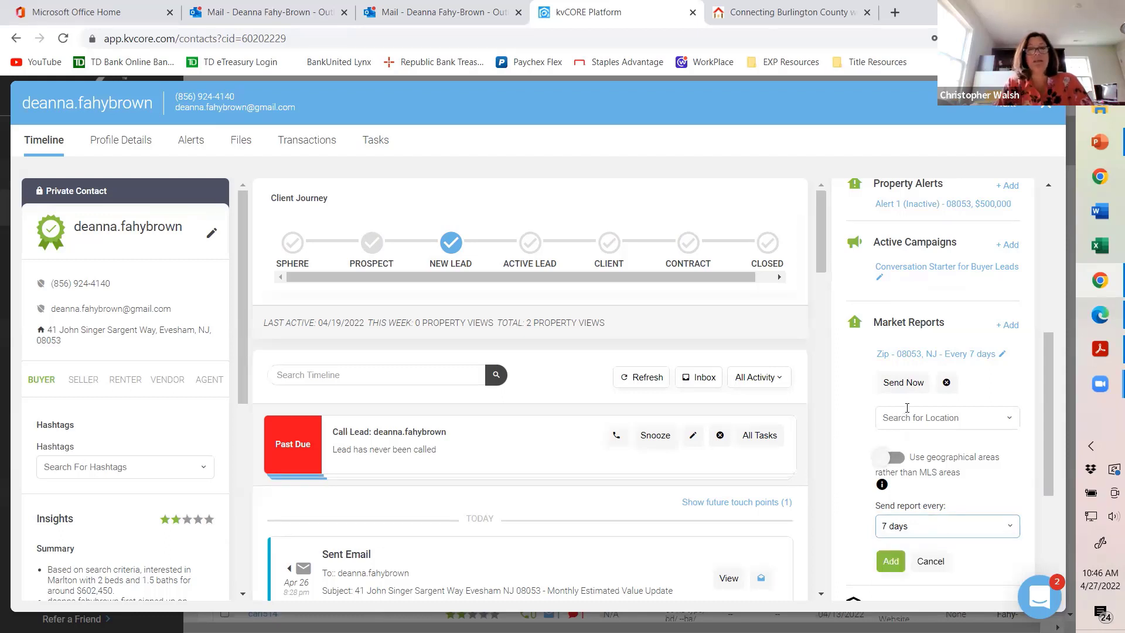
- Switch to Gmail in Edge, open the "08053, NJ - Updated Market Report" email, and read through its statistics and listings
mouse_move(1106, 317)
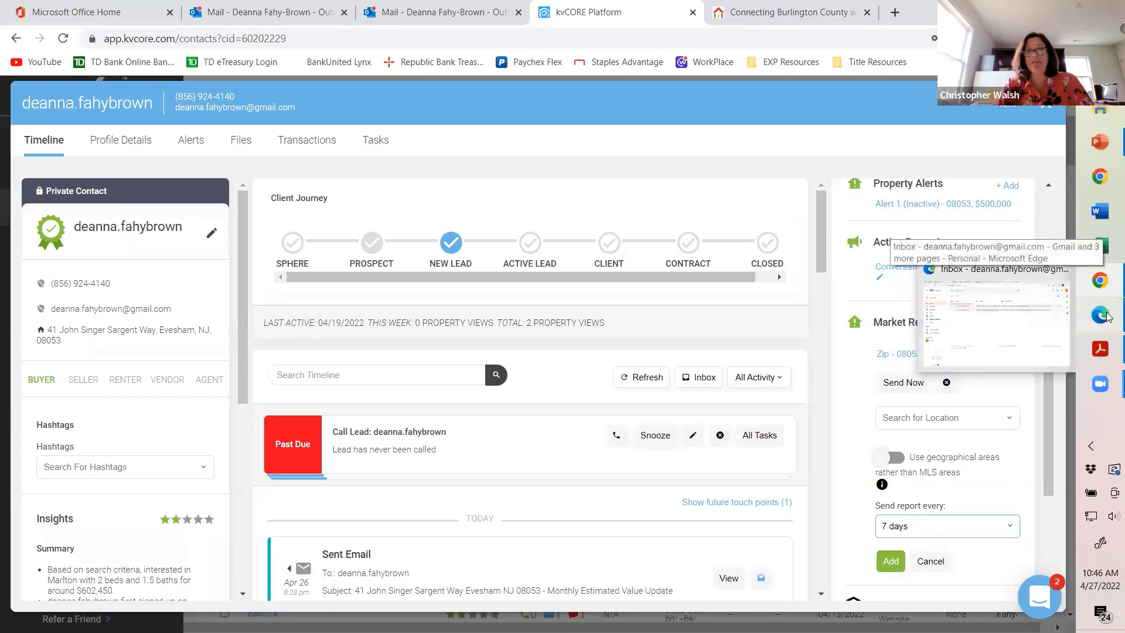
click(985, 293)
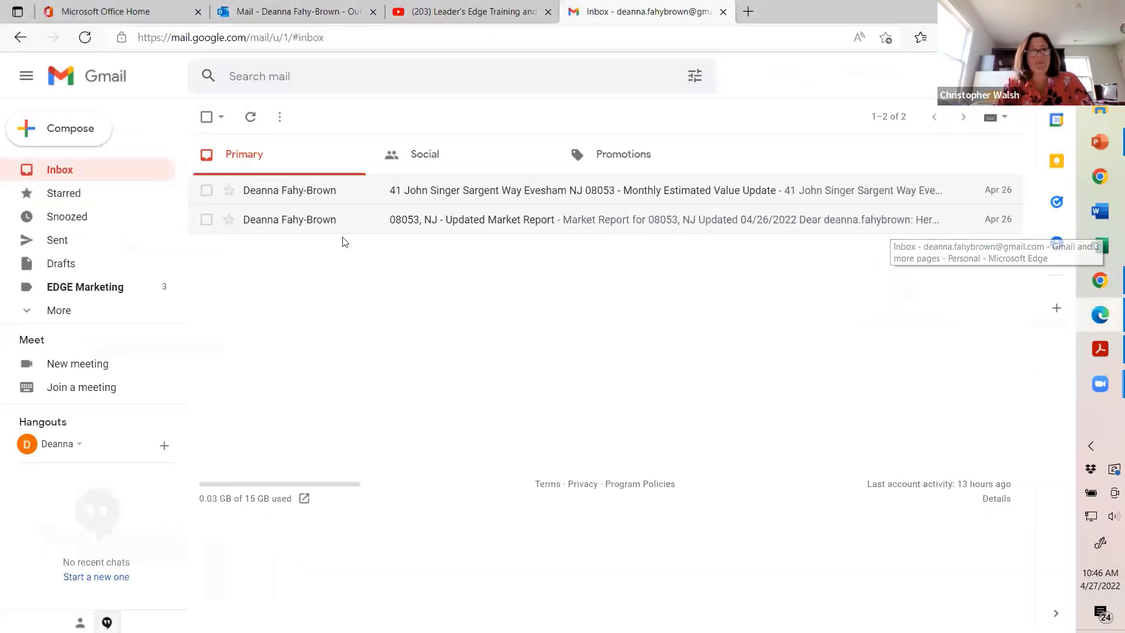
click(523, 222)
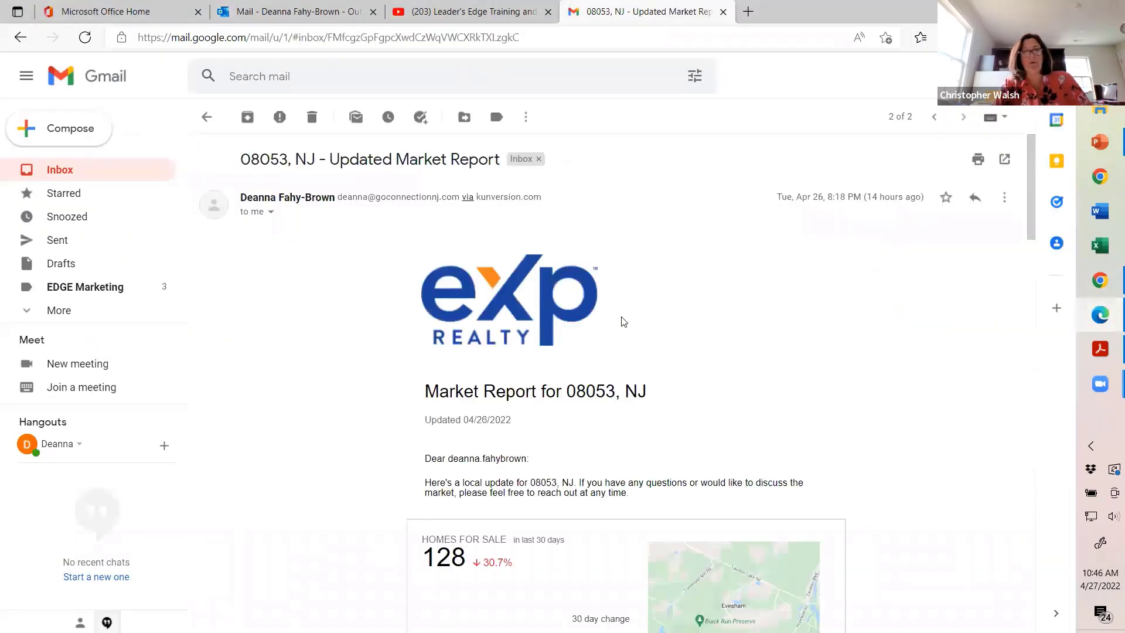
scroll(714, 321, down, 1)
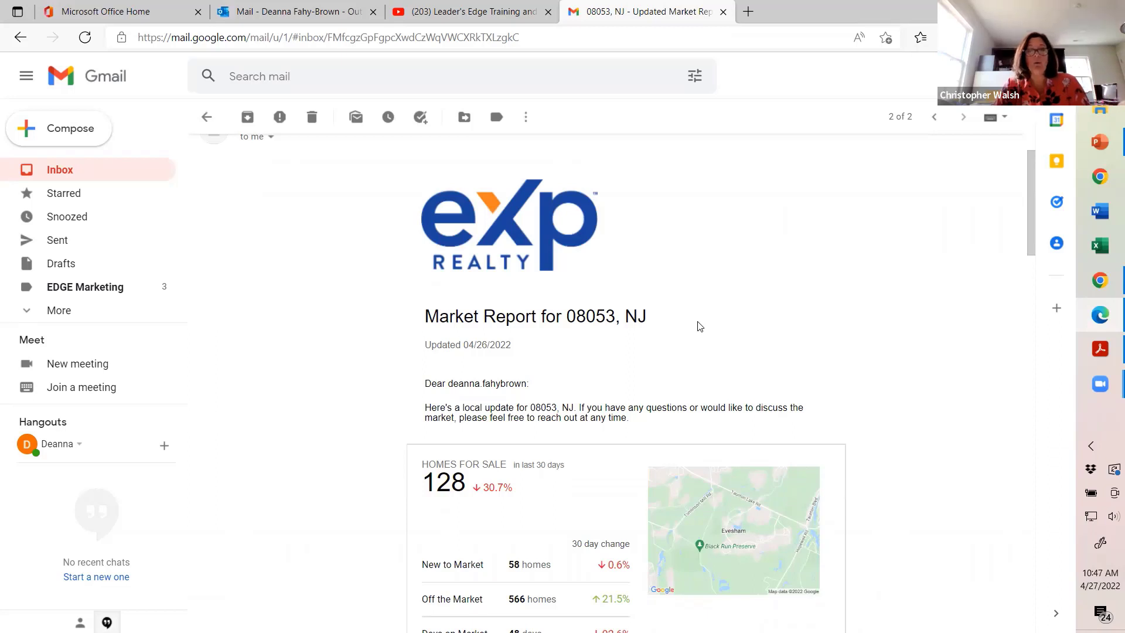
scroll(699, 326, down, 2)
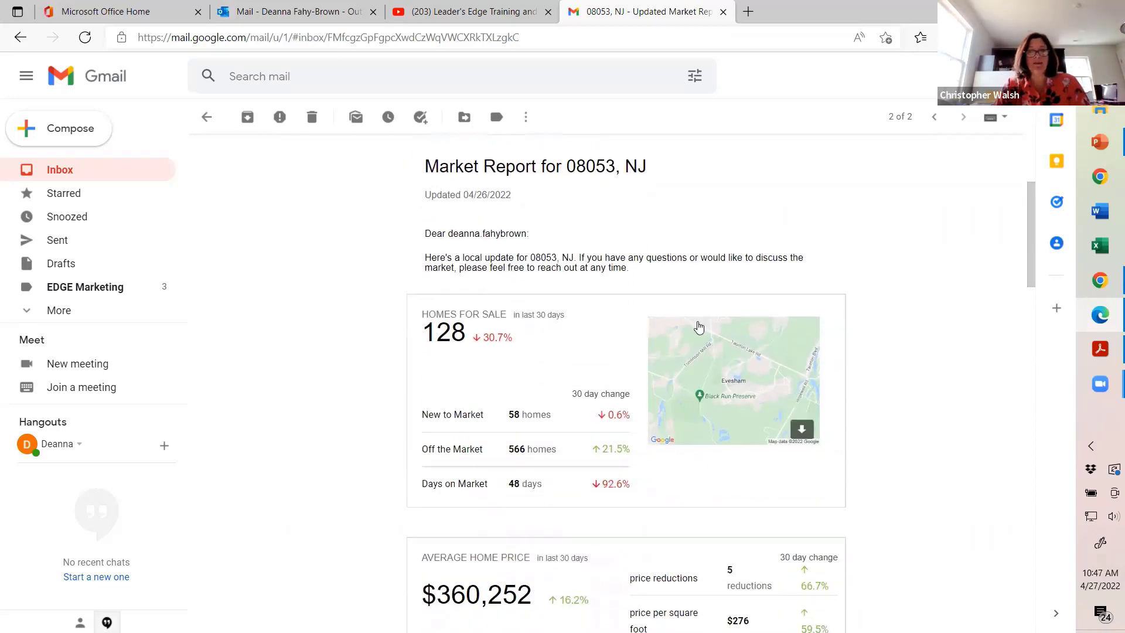
scroll(609, 435, down, 1)
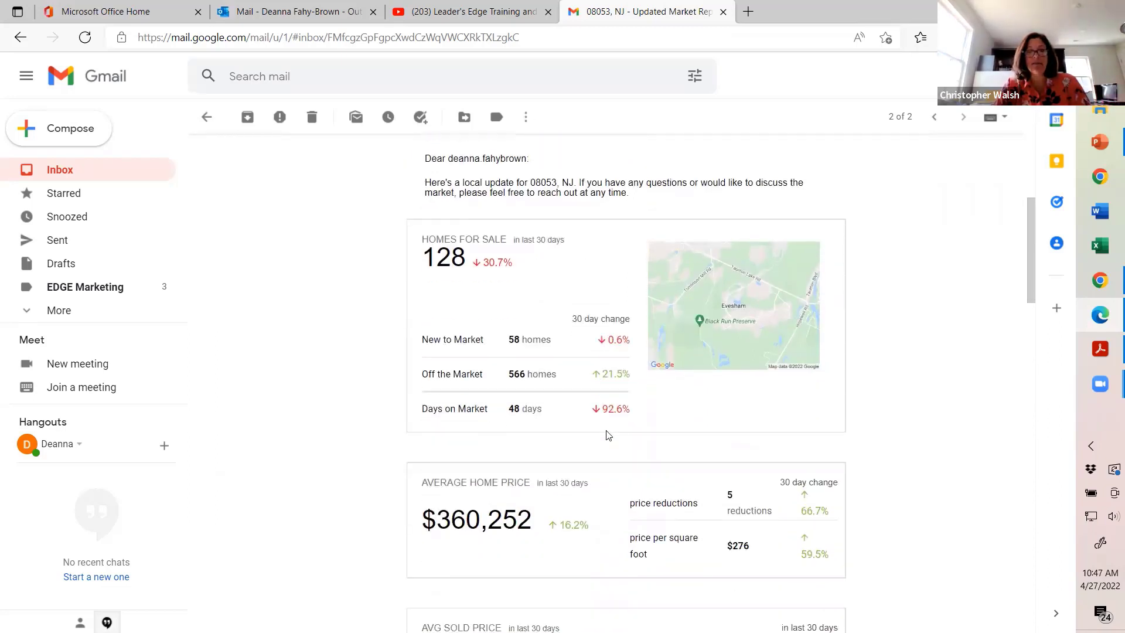
scroll(608, 435, down, 1)
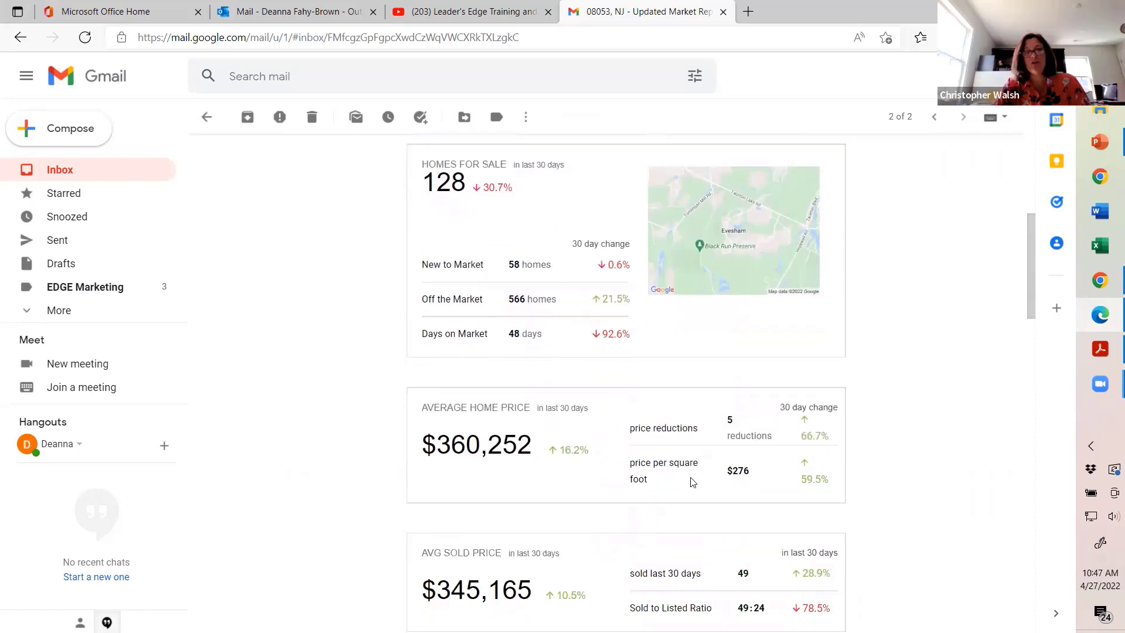
scroll(691, 481, down, 3)
scroll(632, 441, down, 4)
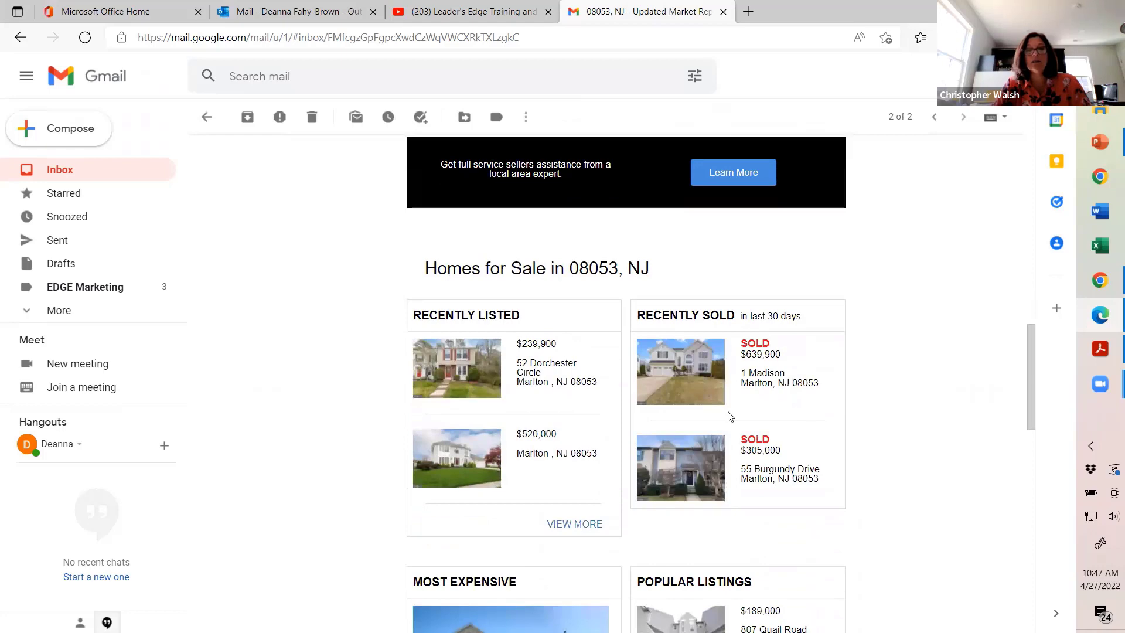
scroll(786, 412, down, 5)
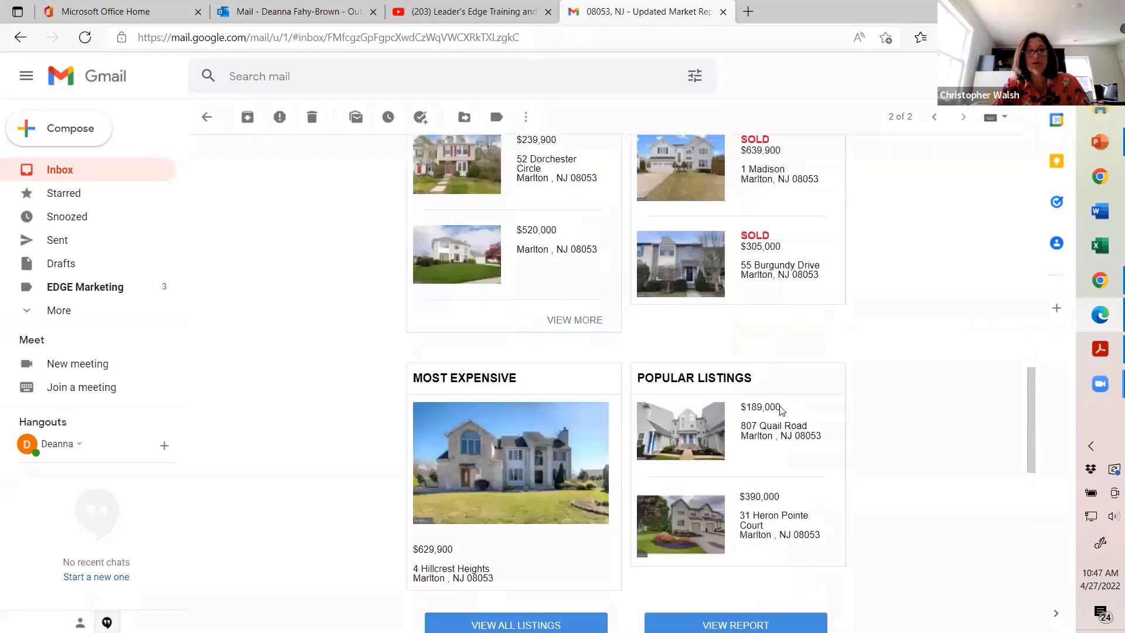
scroll(812, 402, down, 3)
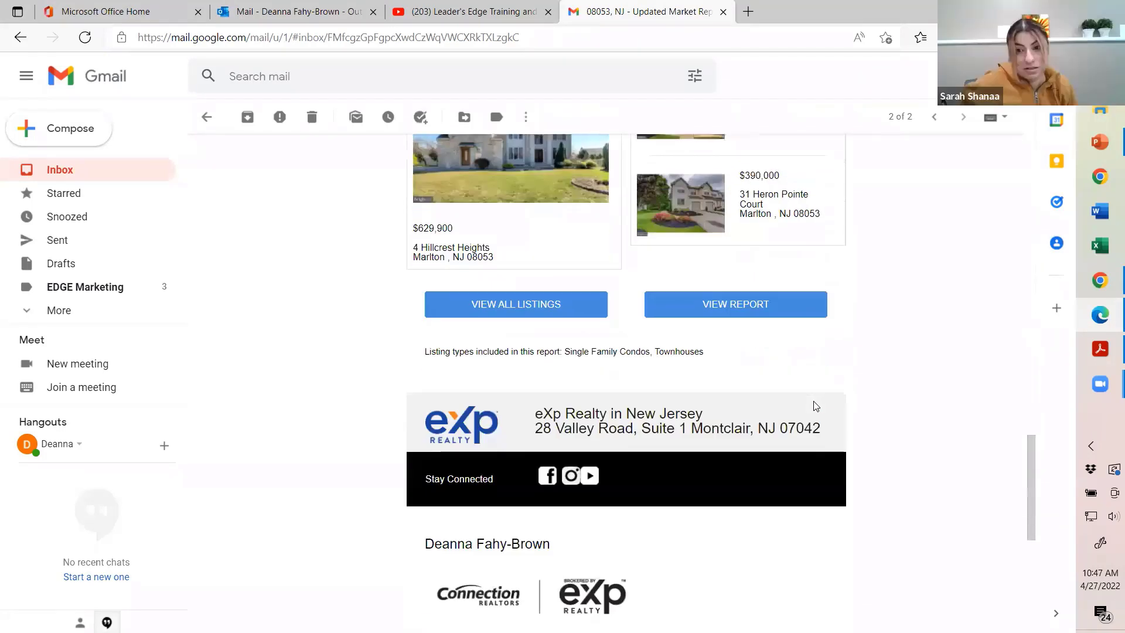
scroll(804, 394, up, 10)
scroll(794, 355, up, 8)
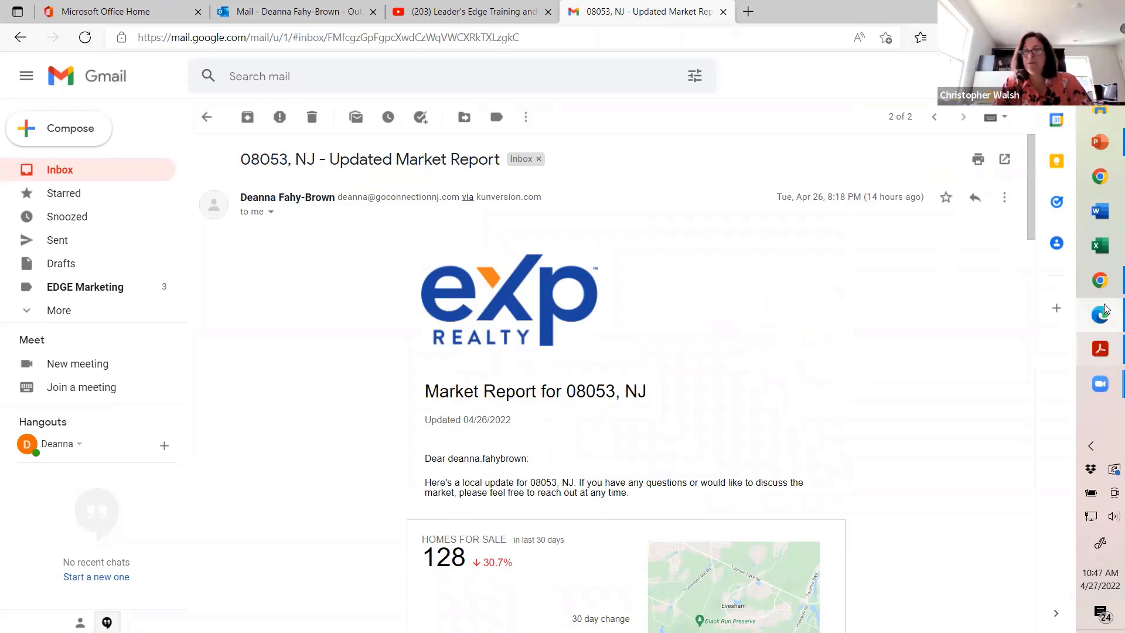
- Switch to kvCORE Platform in Chrome, open the contact's Listing Valuation for editing, review its address fields, and cancel
click(1100, 280)
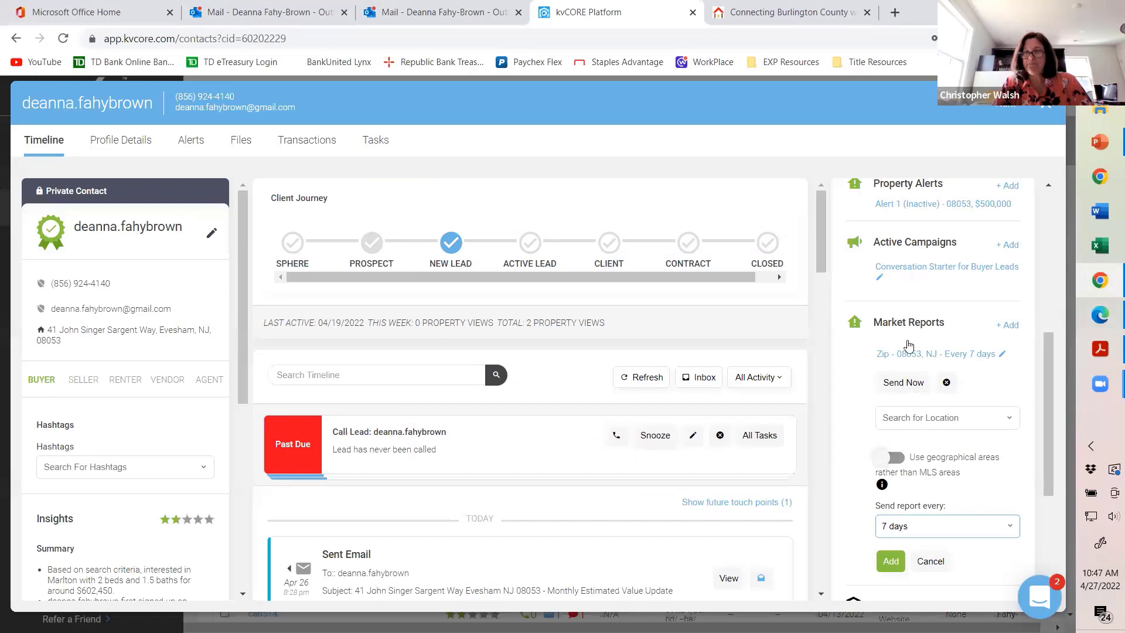
scroll(911, 456, down, 4)
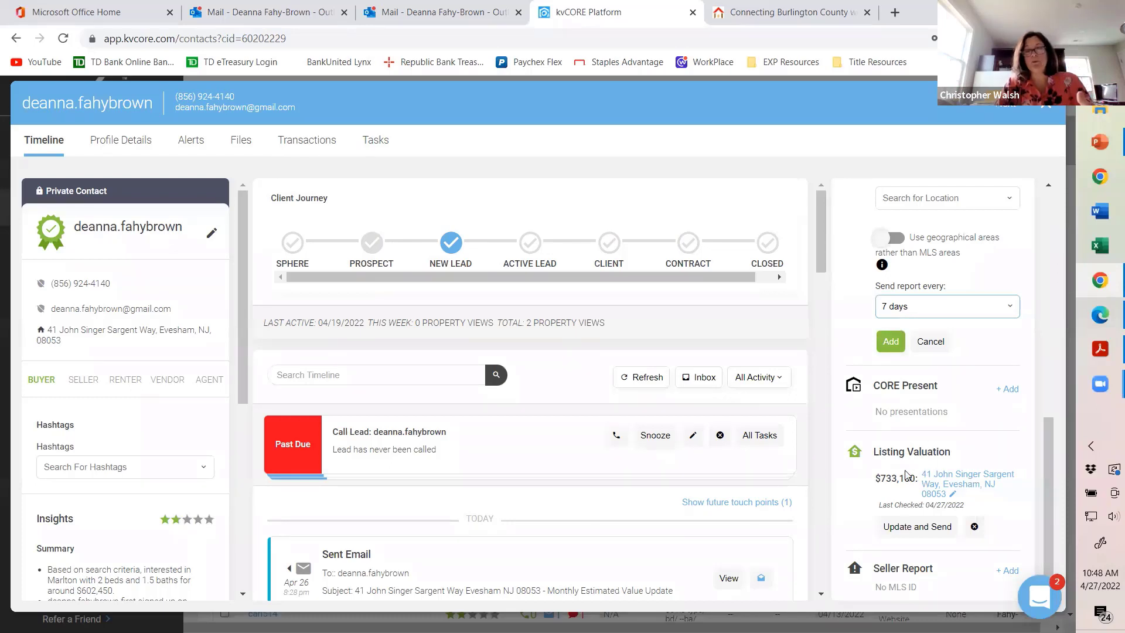
click(939, 489)
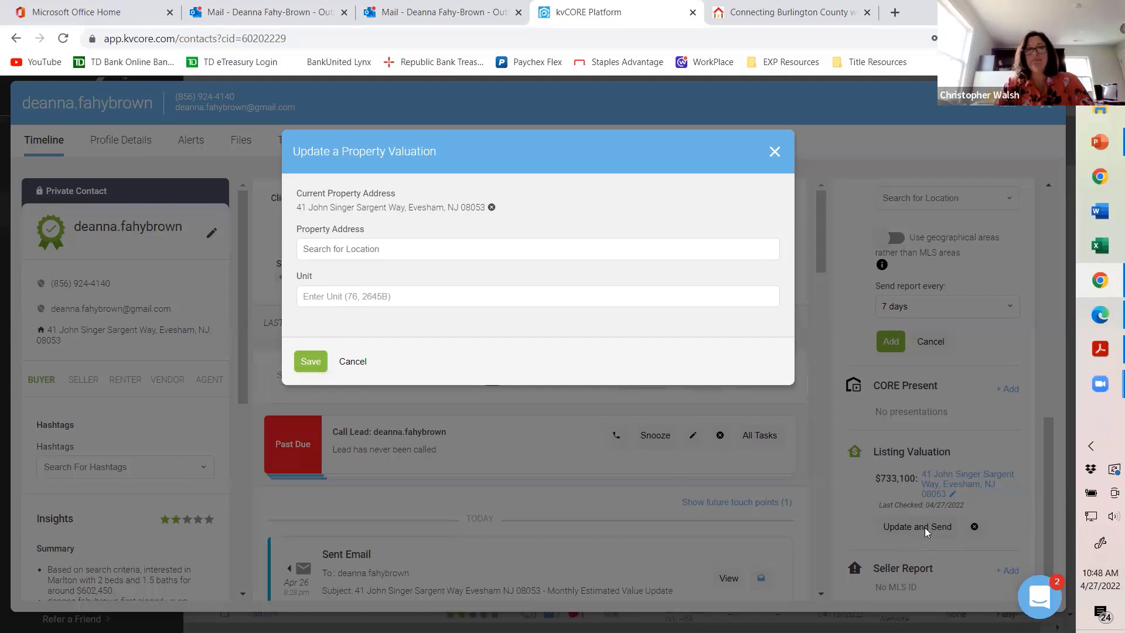
click(353, 361)
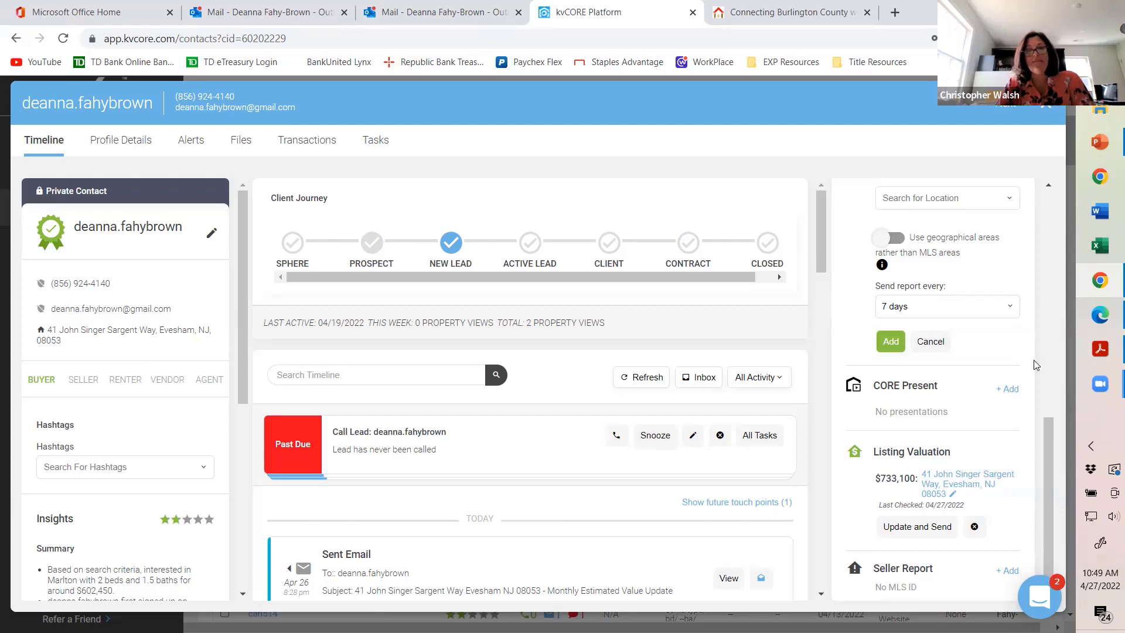
- Switch to Gmail in Edge, open the "Monthly Estimated Value Update" email, and read through its home value estimate, market report and listings
click(1100, 316)
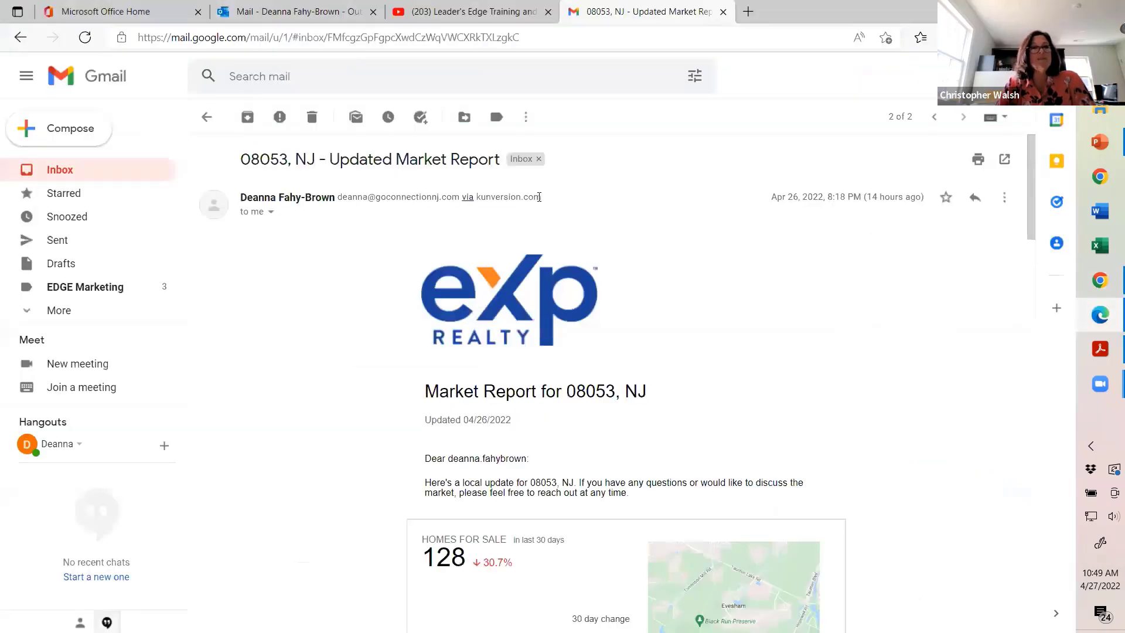
click(417, 201)
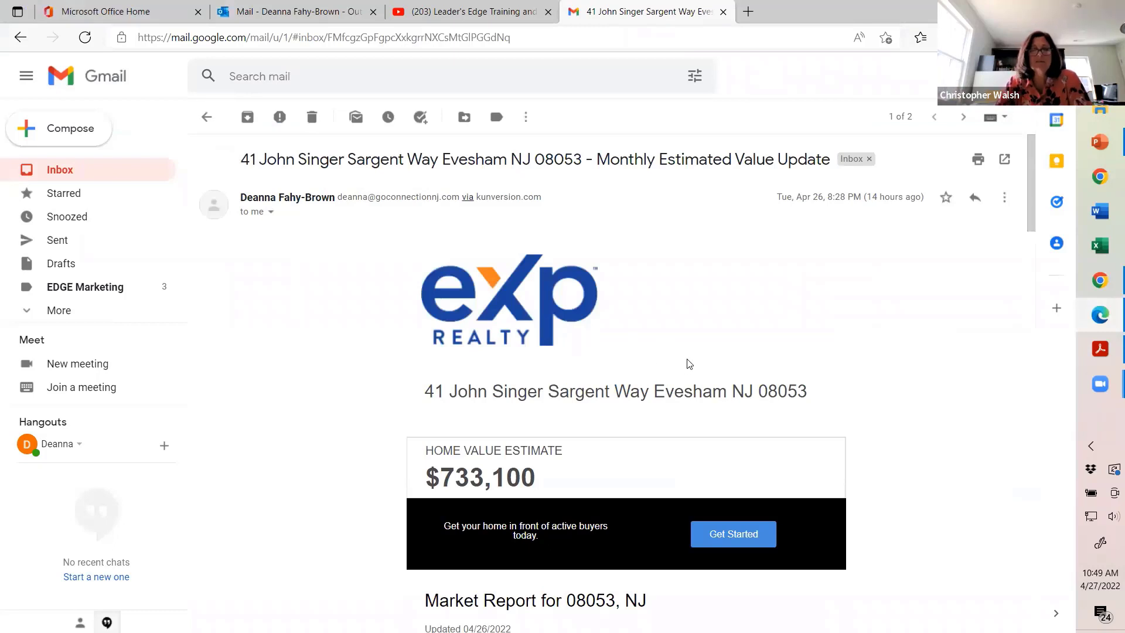
scroll(683, 357, down, 1)
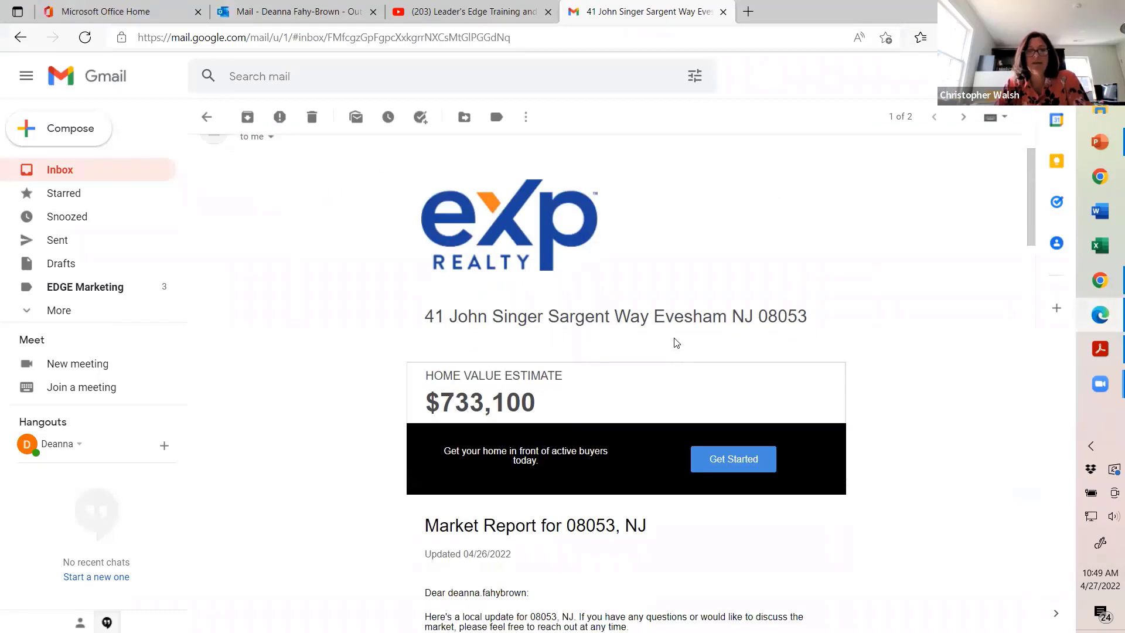
scroll(674, 343, down, 1)
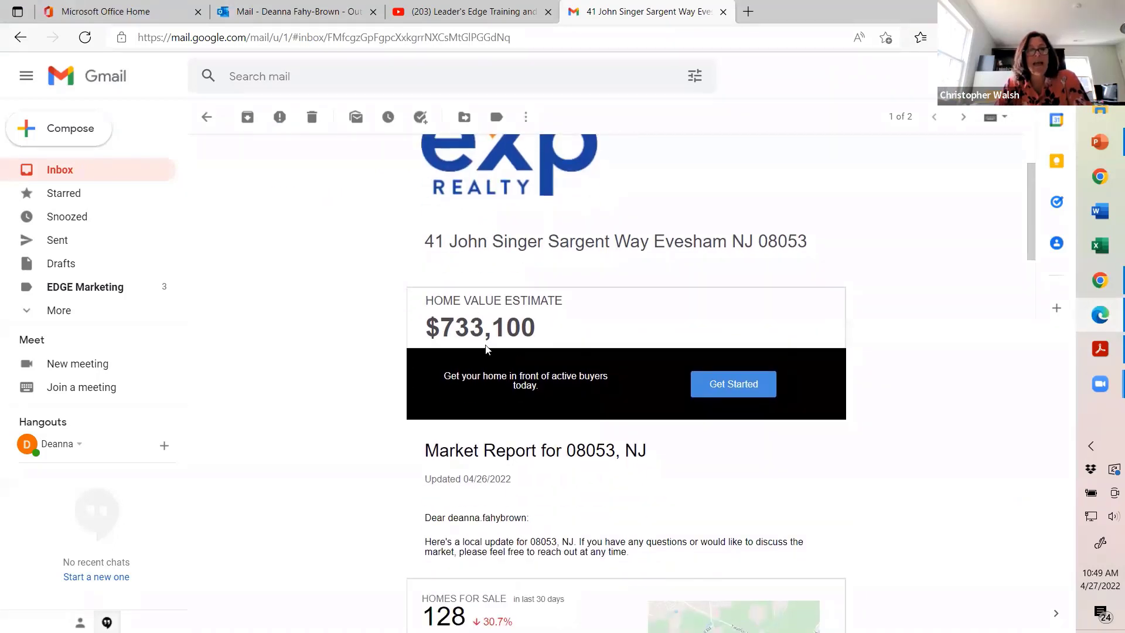
scroll(486, 350, down, 2)
scroll(486, 350, down, 2)
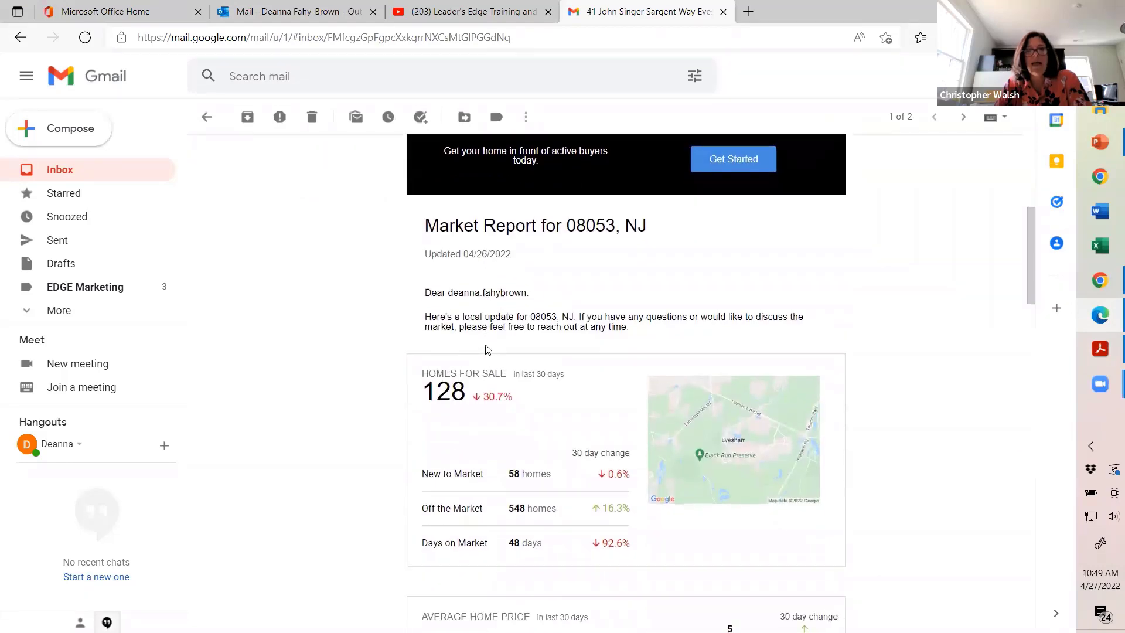
scroll(485, 350, down, 3)
scroll(486, 349, down, 5)
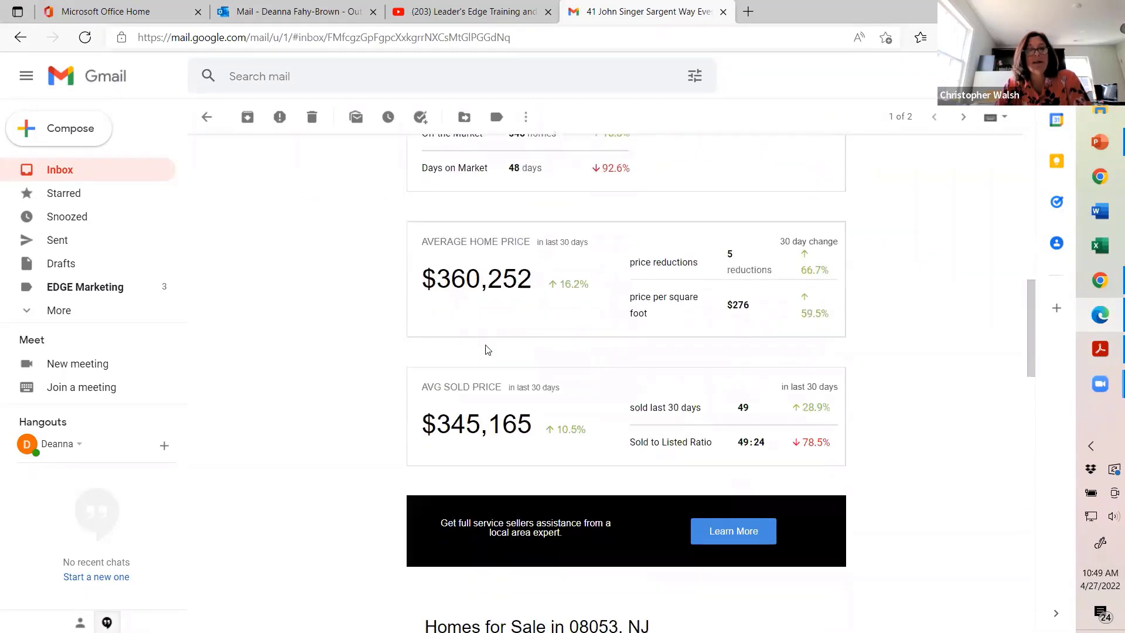
scroll(486, 350, down, 5)
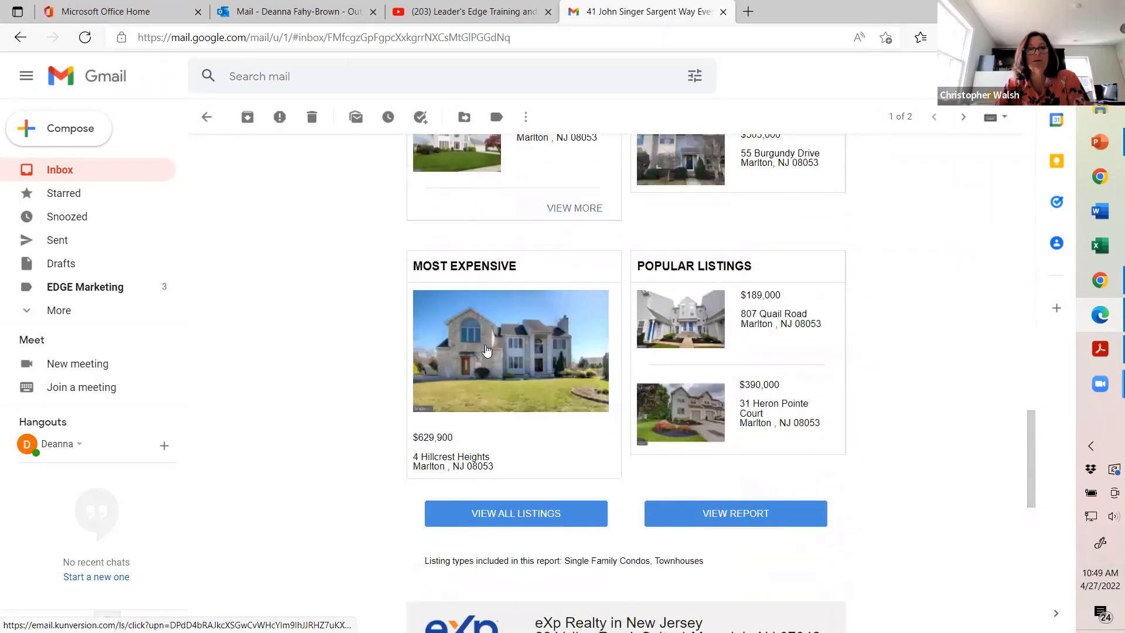
scroll(485, 350, down, 1)
scroll(486, 350, up, 7)
scroll(486, 356, up, 12)
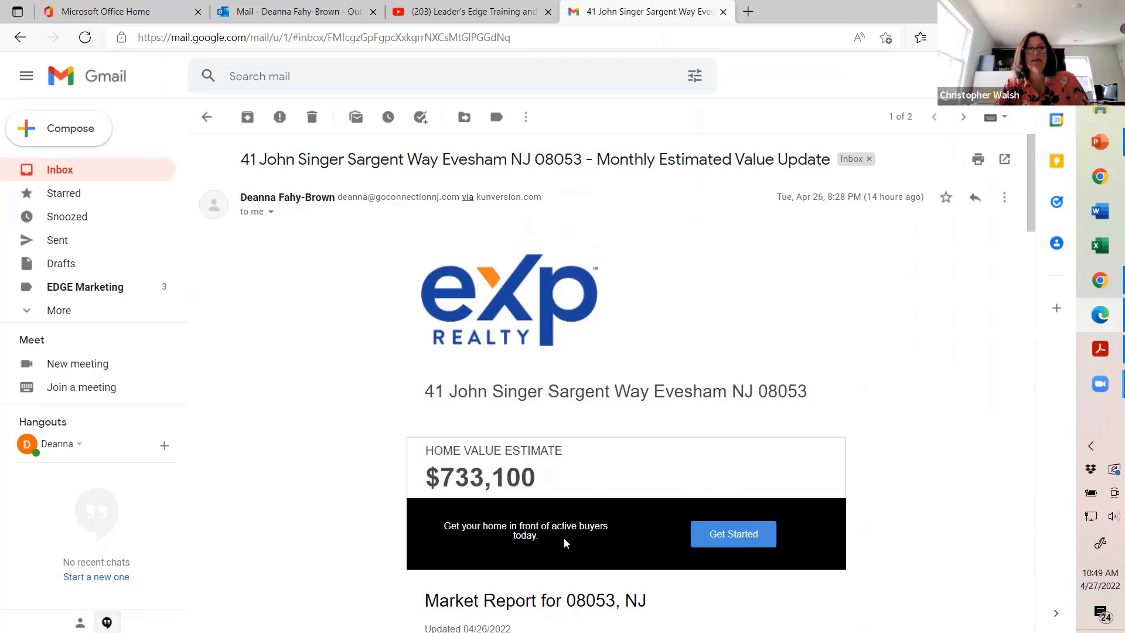
- Review the value update email's homes for sale and average price statistics again
scroll(555, 431, down, 6)
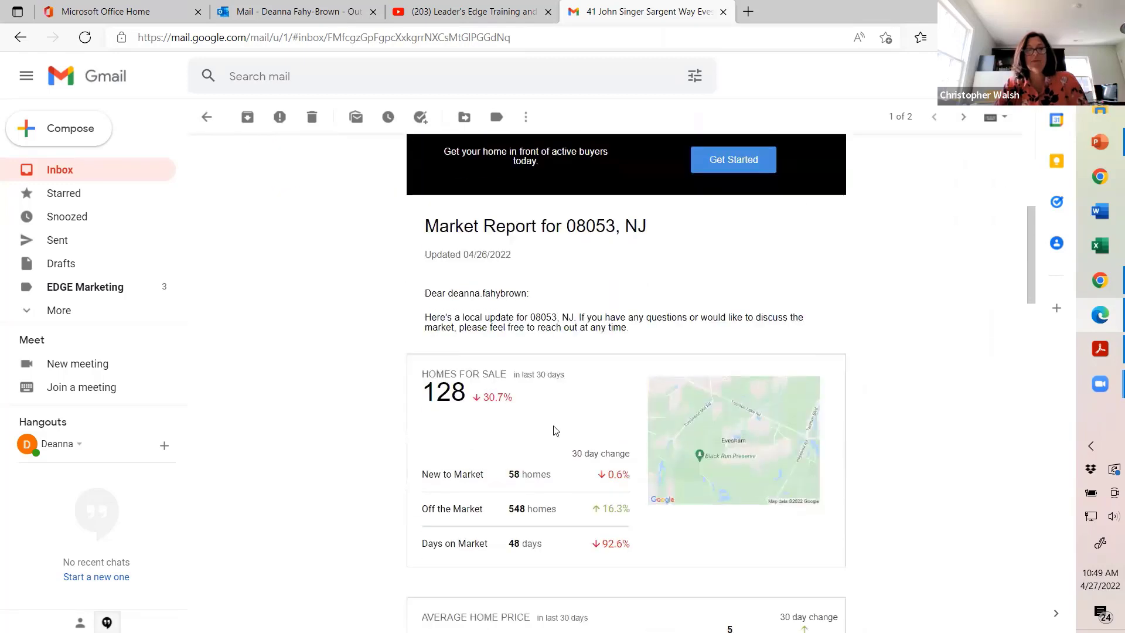
scroll(564, 482, down, 5)
scroll(561, 485, up, 3)
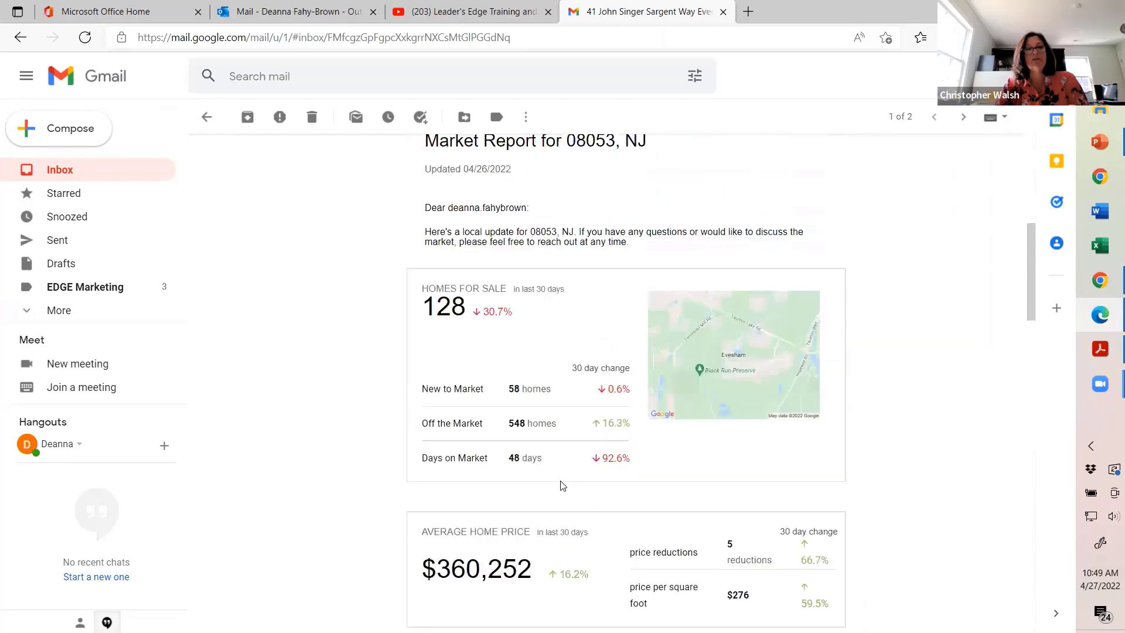
scroll(561, 484, up, 8)
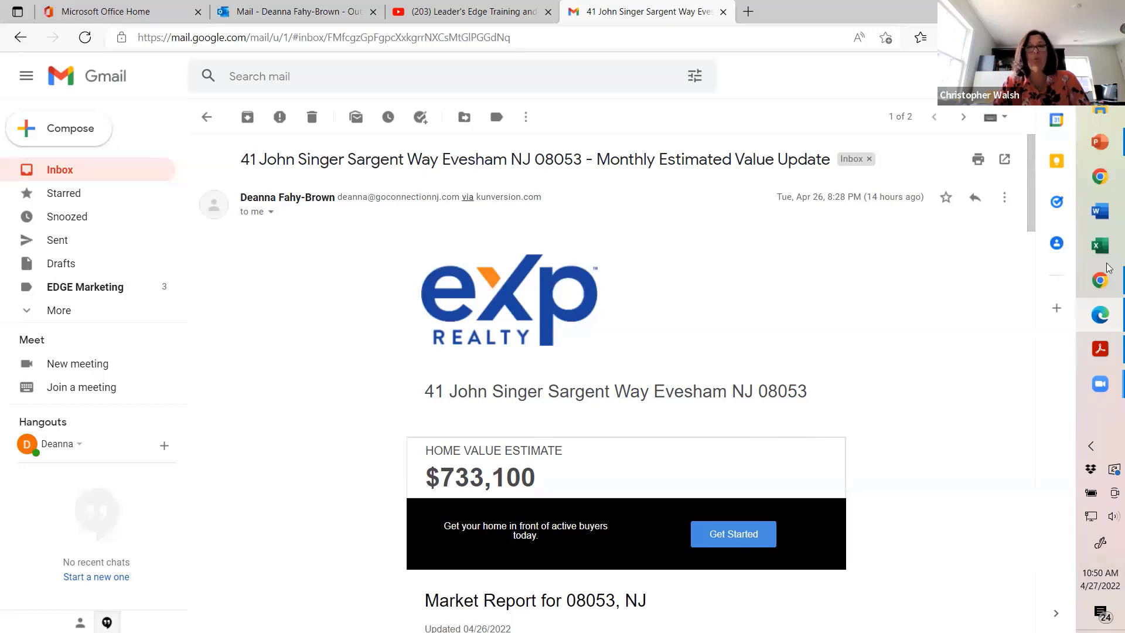
- Switch to kvCORE Platform in Chrome, close the contact record, and return to the checklist in Acrobat Reader
click(1101, 281)
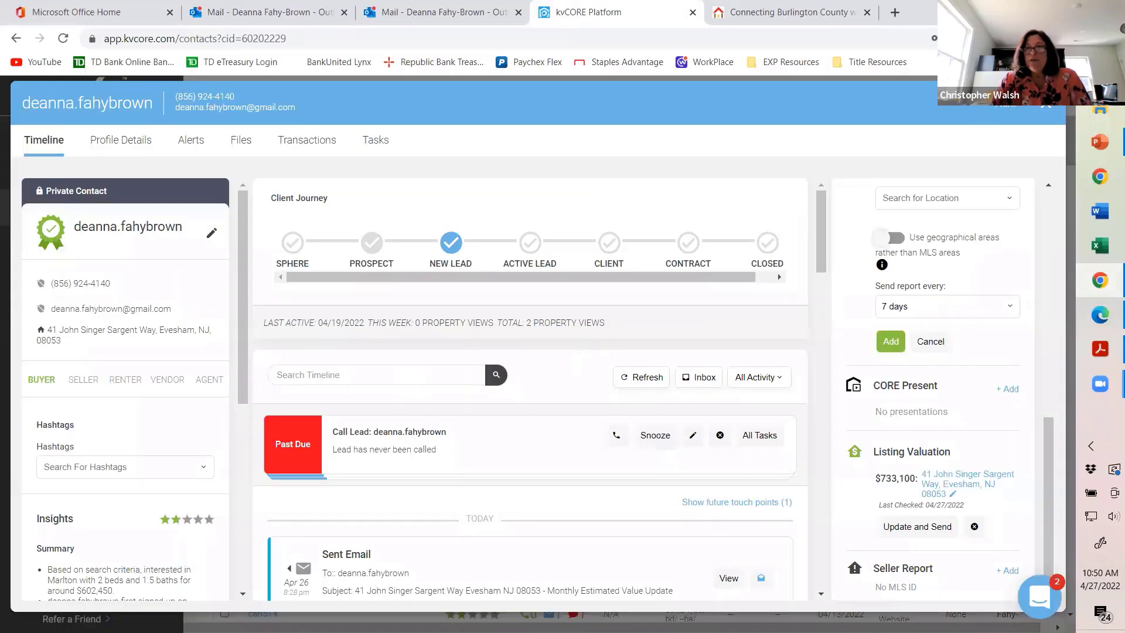
click(1046, 104)
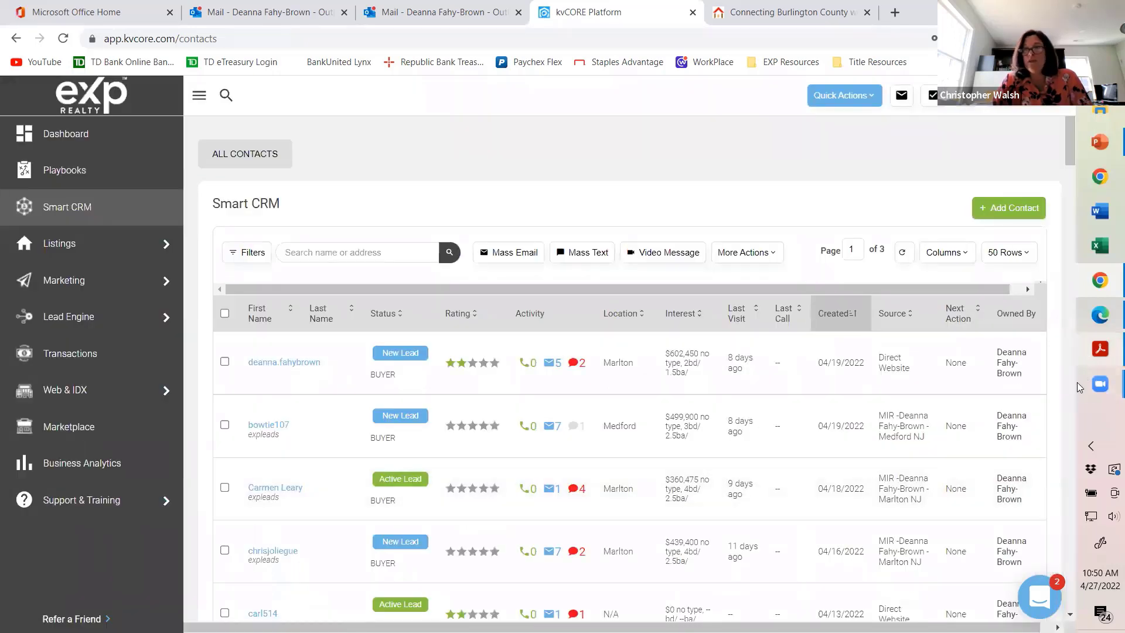
click(1101, 351)
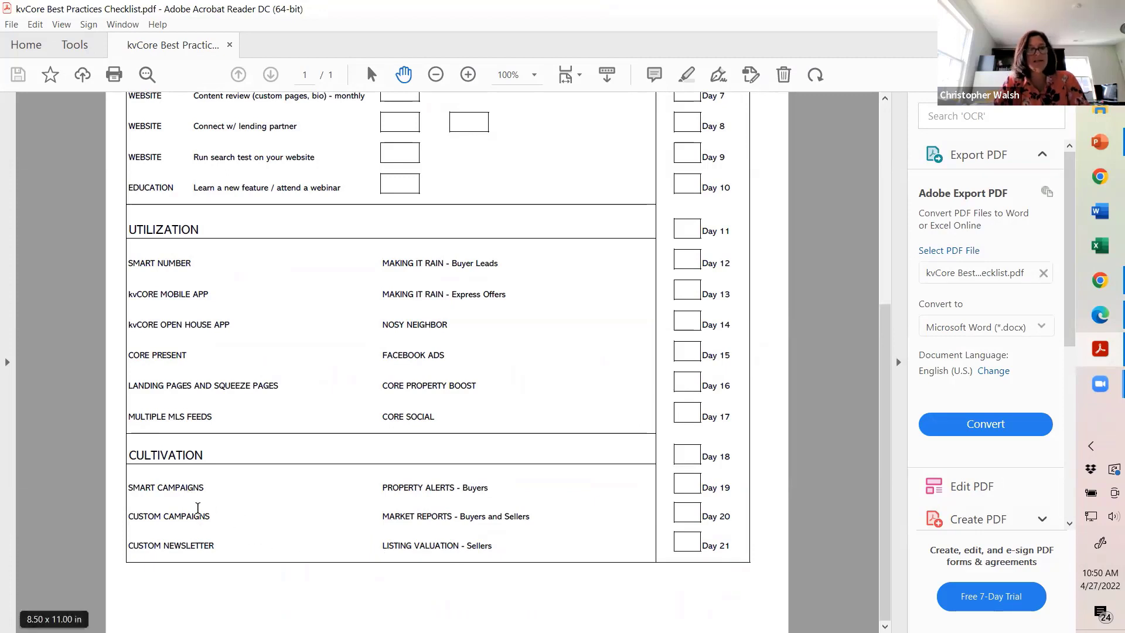
- Review the checklist from the Cultivation section back up through Utilization to Information and the daily calls column
scroll(221, 533, up, 2)
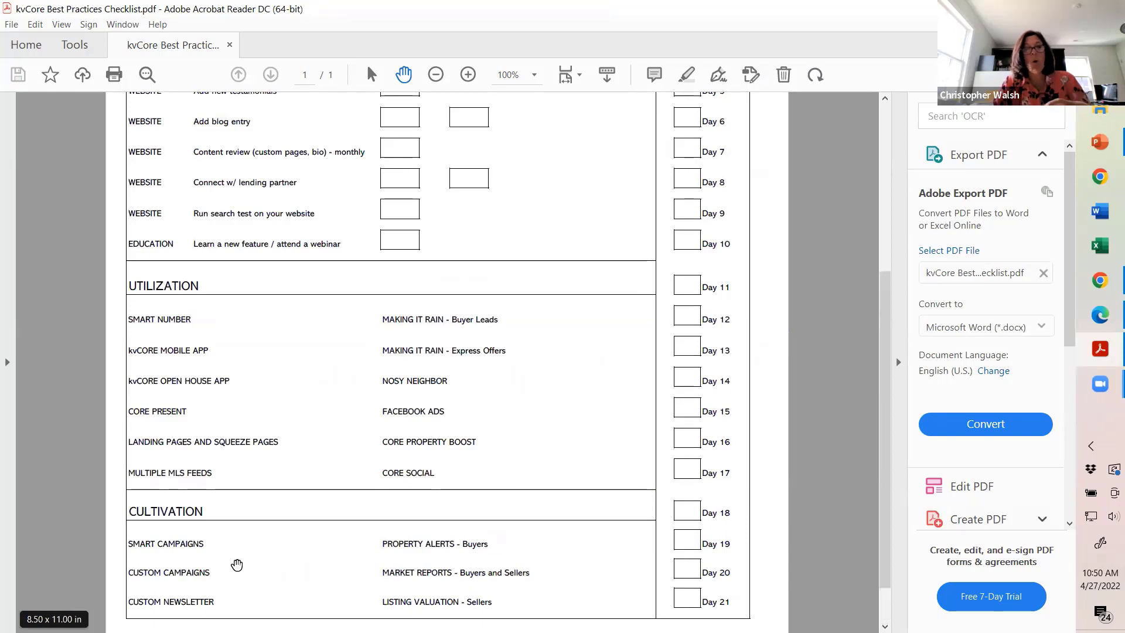
scroll(255, 596, up, 1)
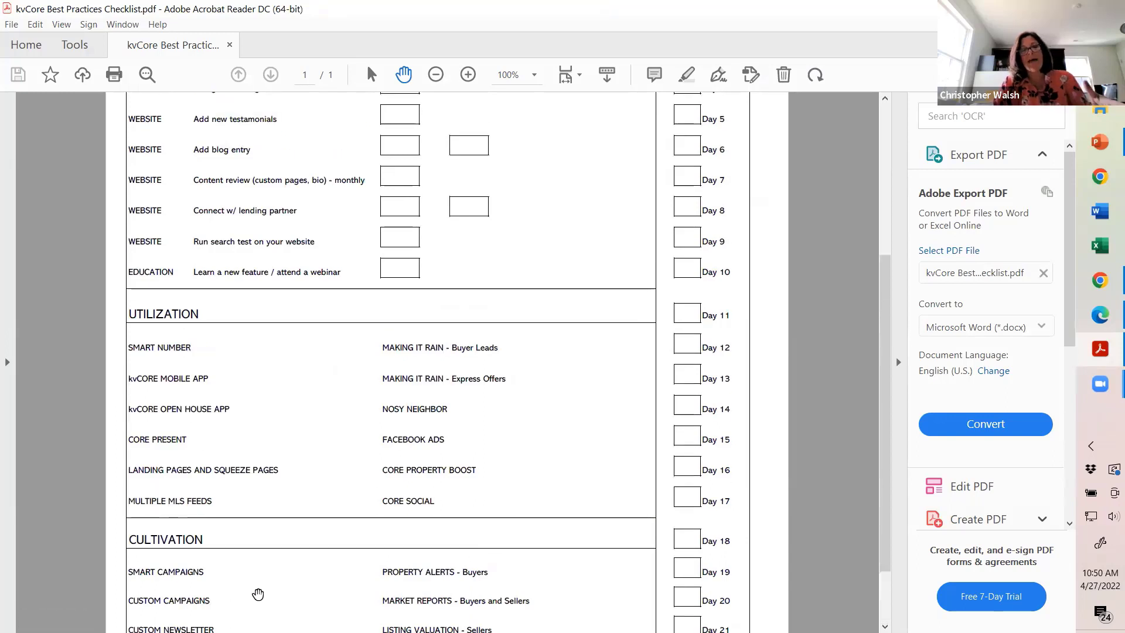
scroll(454, 567, up, 3)
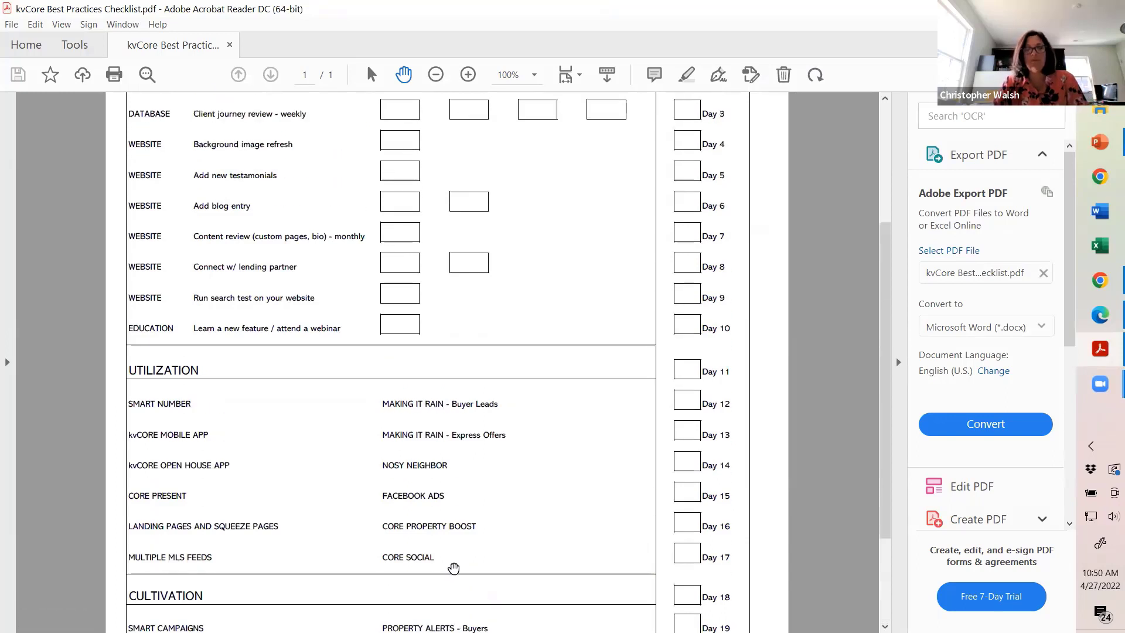
scroll(573, 492, up, 6)
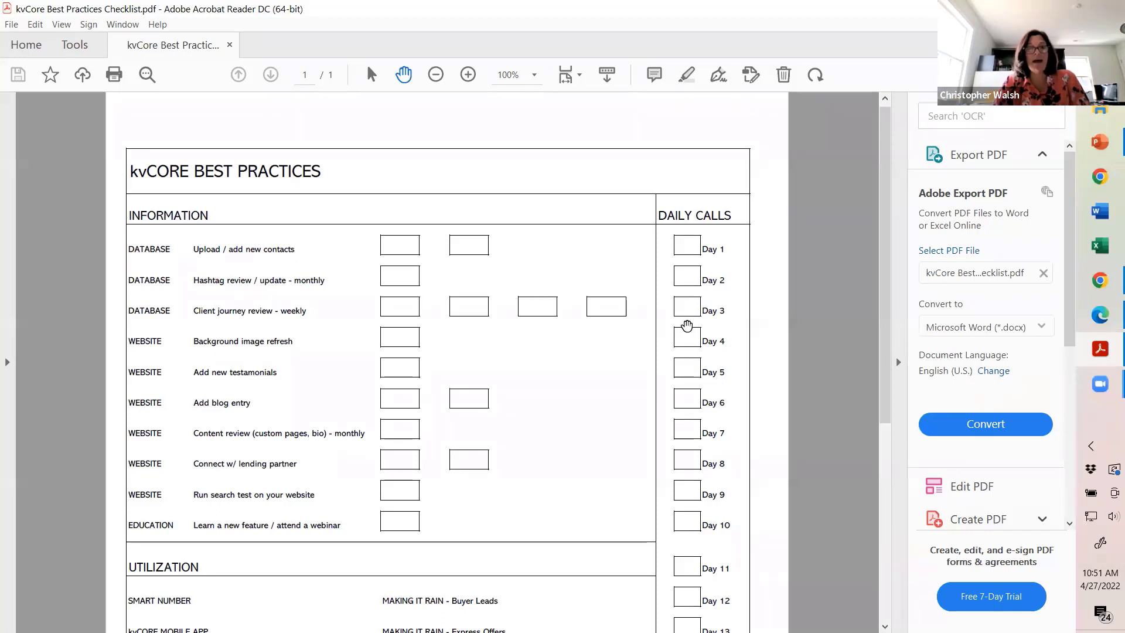
scroll(684, 337, up, 1)
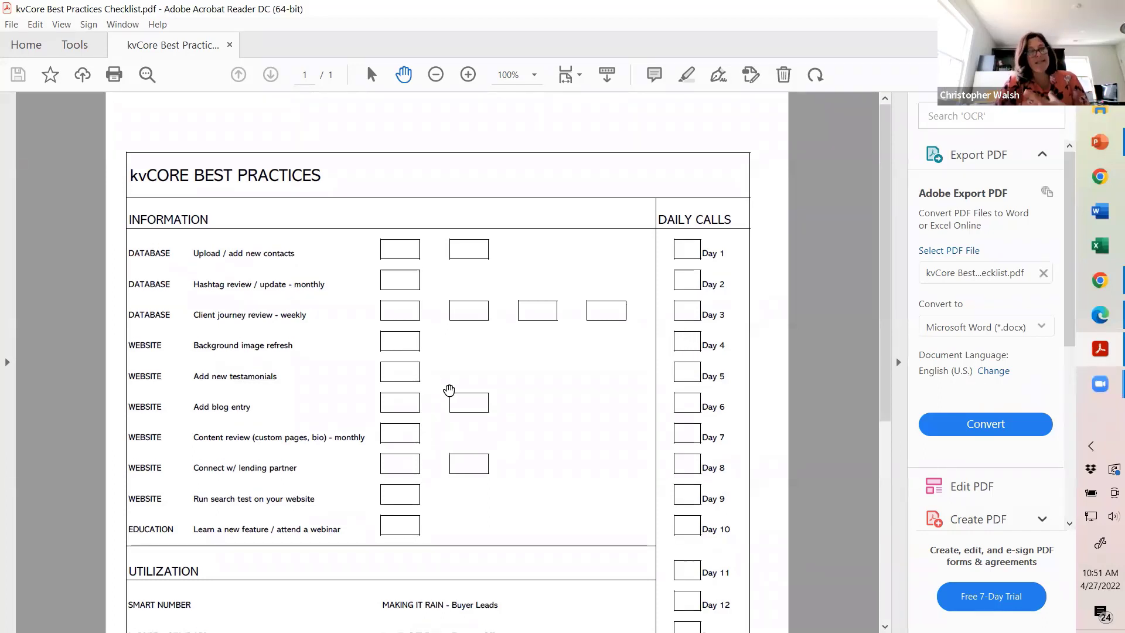